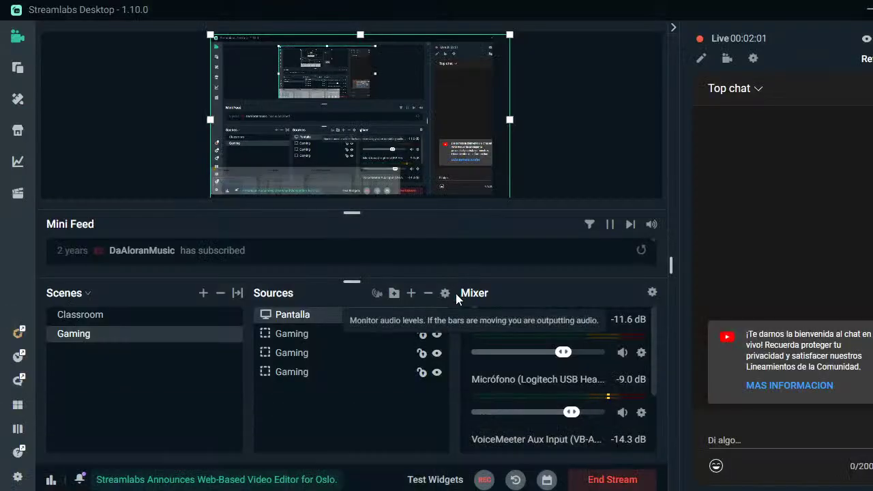
Step: Switch to the LocalMods folder window of the Barotrauma installation and look through its submarine folders
mouse_move(279, 488)
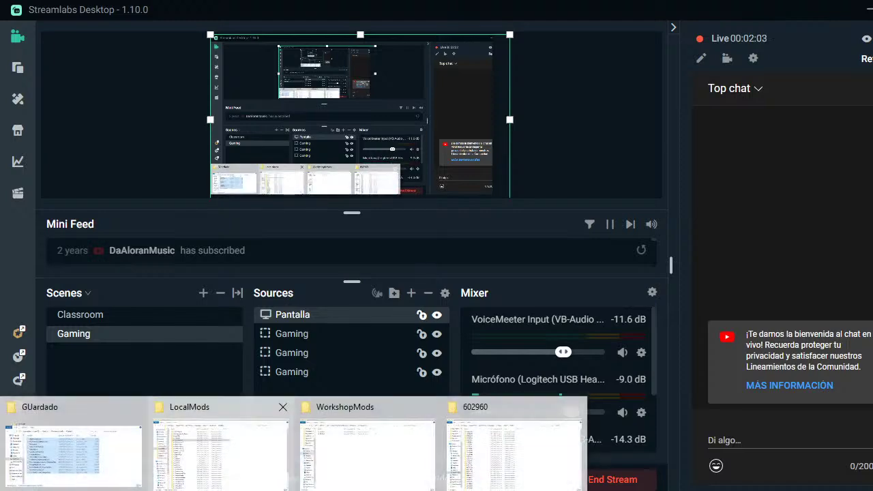
mouse_move(244, 462)
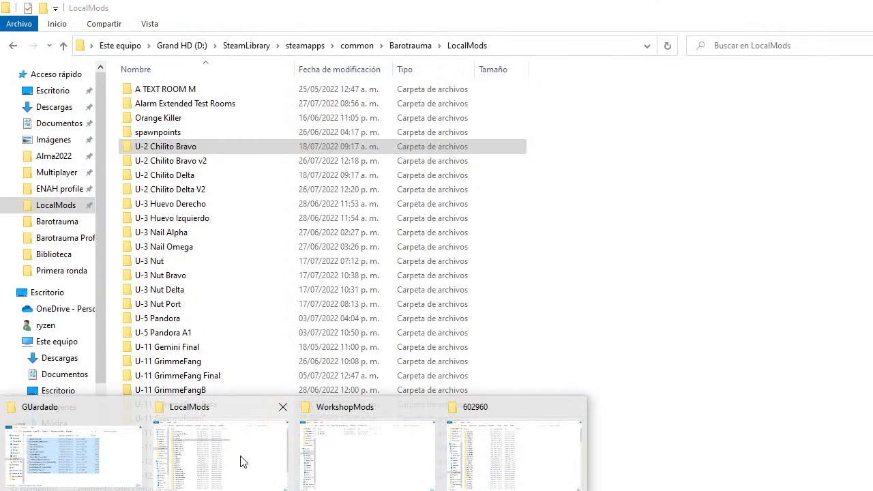
left_click(240, 462)
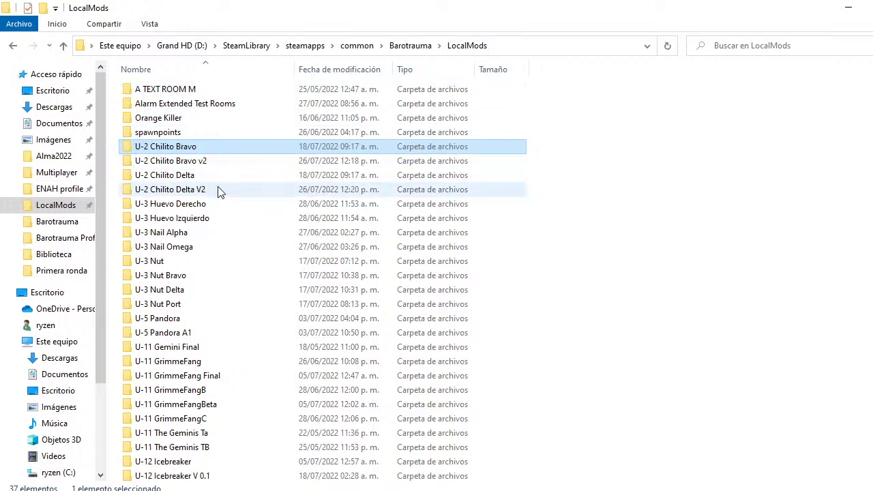
scroll(277, 210, "down", 3)
scroll(277, 211, "up", 3)
scroll(277, 210, "down", 3)
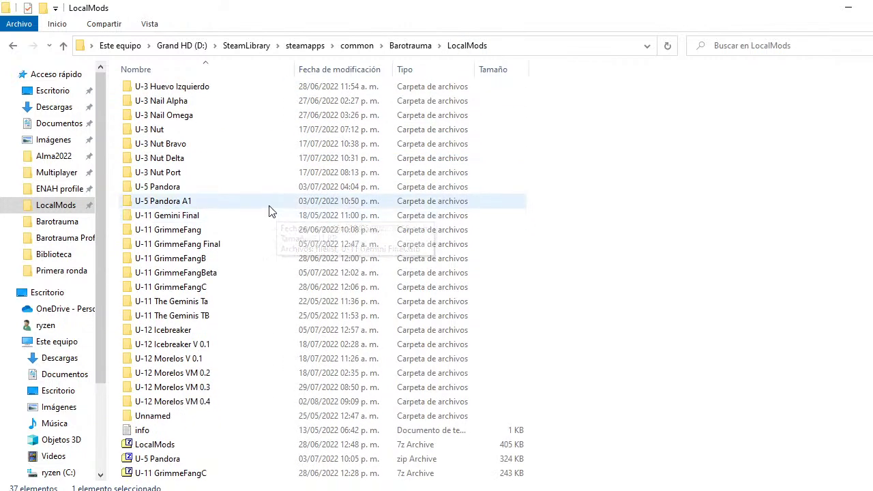
scroll(271, 208, "up", 3)
scroll(270, 210, "down", 3)
scroll(263, 222, "up", 3)
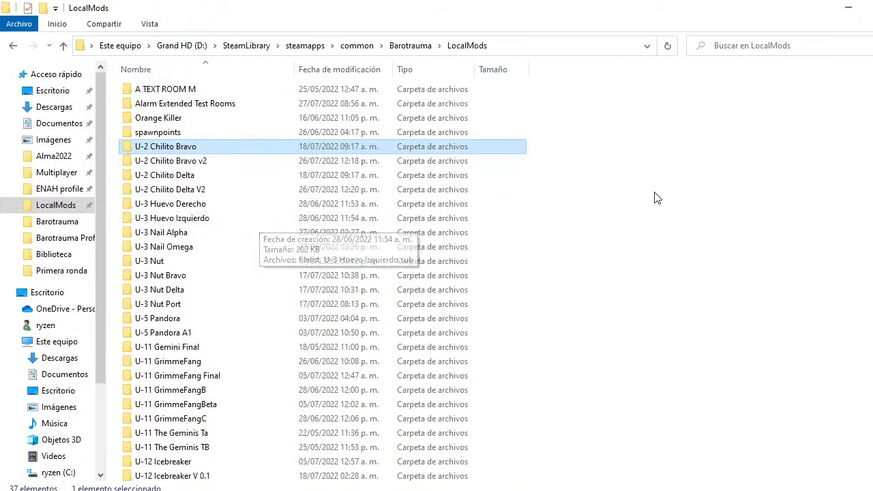
Step: Look inside the Submarines folder of the Barotrauma installation and return to the Barotrauma folder
left_click(407, 48)
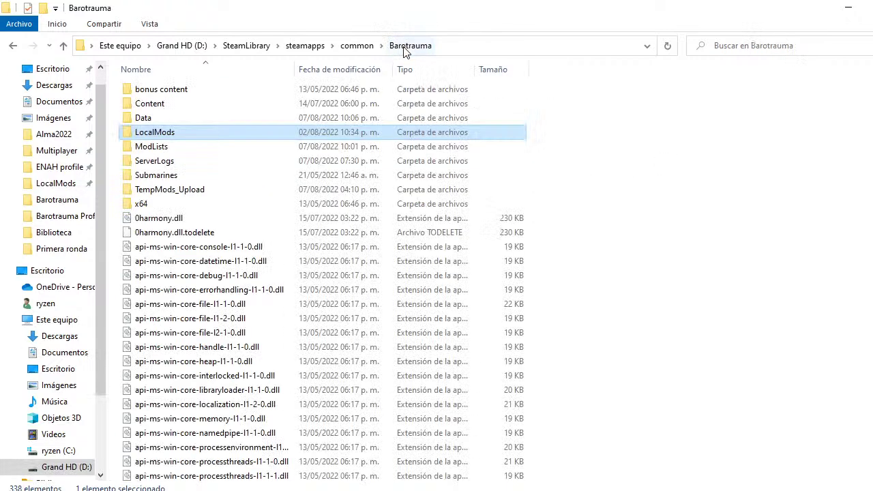
double_click(169, 179)
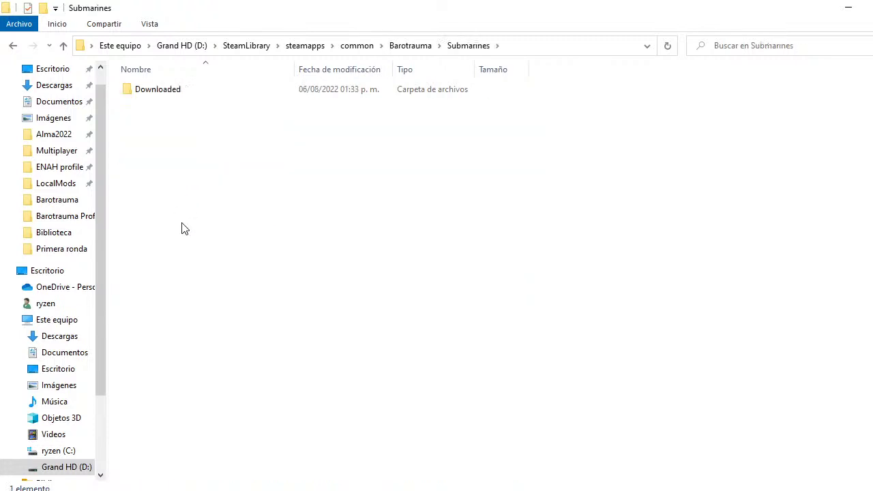
left_click_drag(185, 110, 189, 338)
left_click(417, 45)
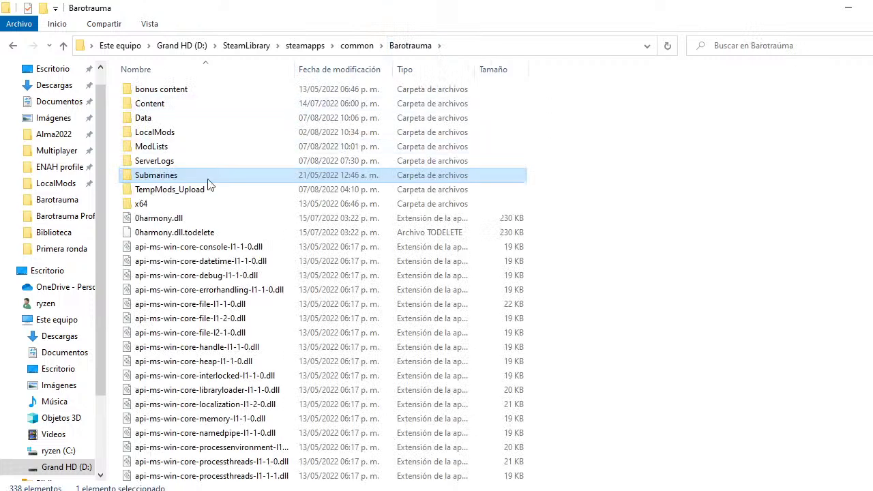
Step: Reopen the LocalMods folder inside Barotrauma and review its full list of folders and archives
double_click(178, 135)
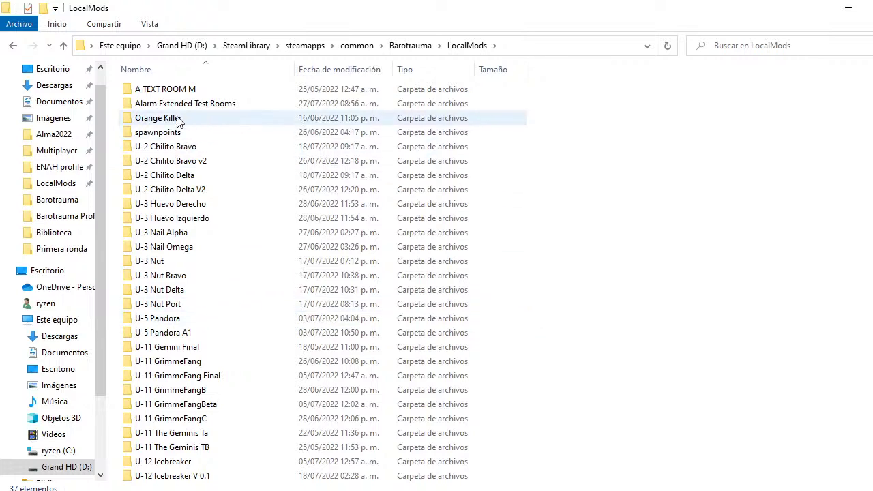
scroll(232, 291, "down", 3)
scroll(232, 281, "up", 3)
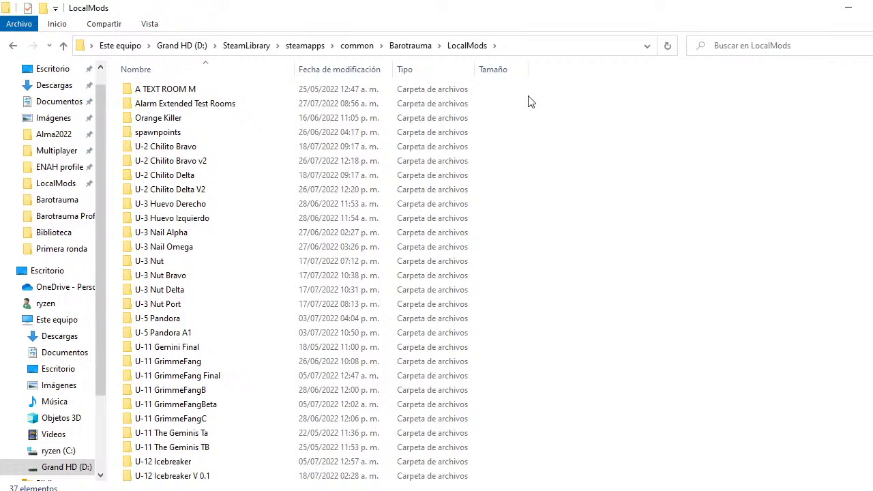
scroll(549, 112, "down", 3)
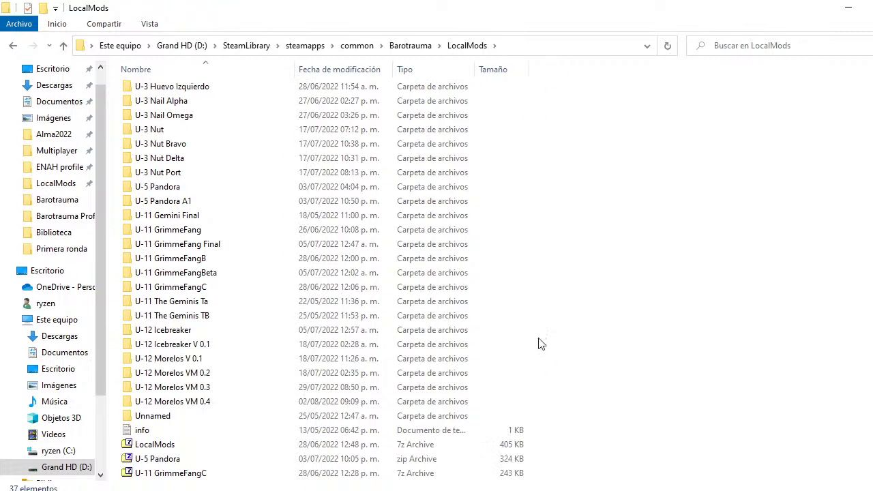
scroll(548, 341, "up", 3)
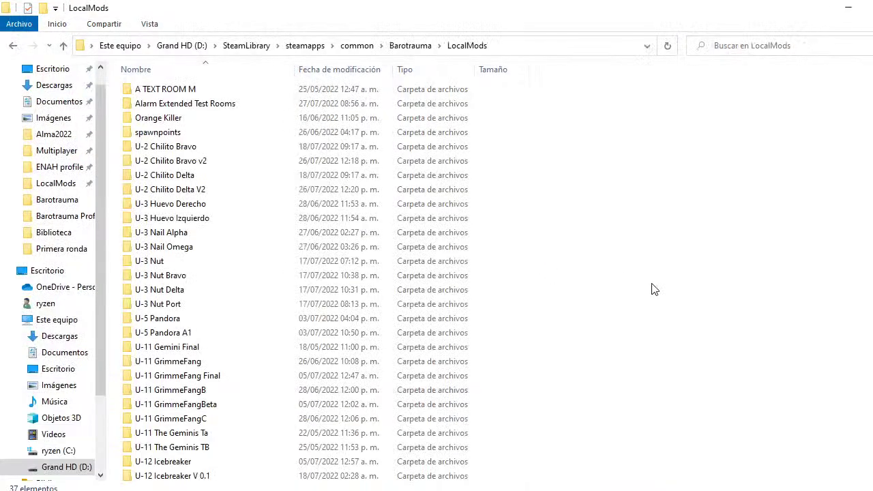
Step: Open the %appdata% location through the Run dialog and go up to the AppData folder
key("super+r")
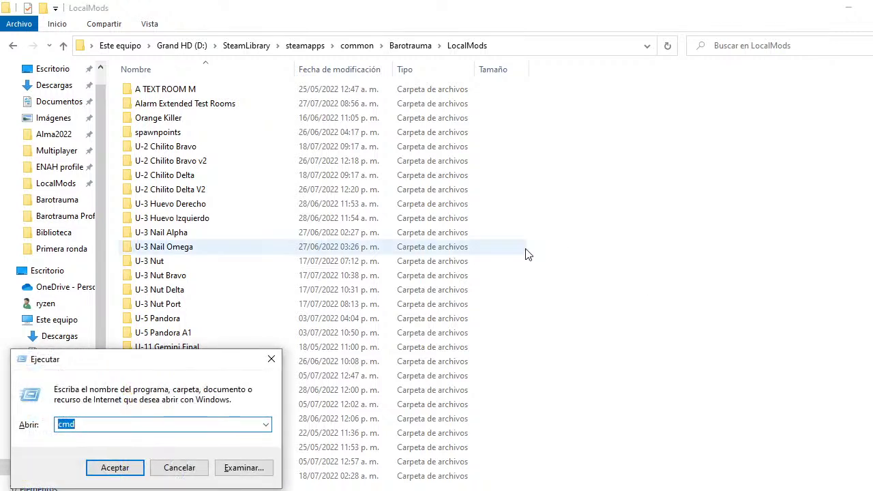
type("%appdata%")
key("Return")
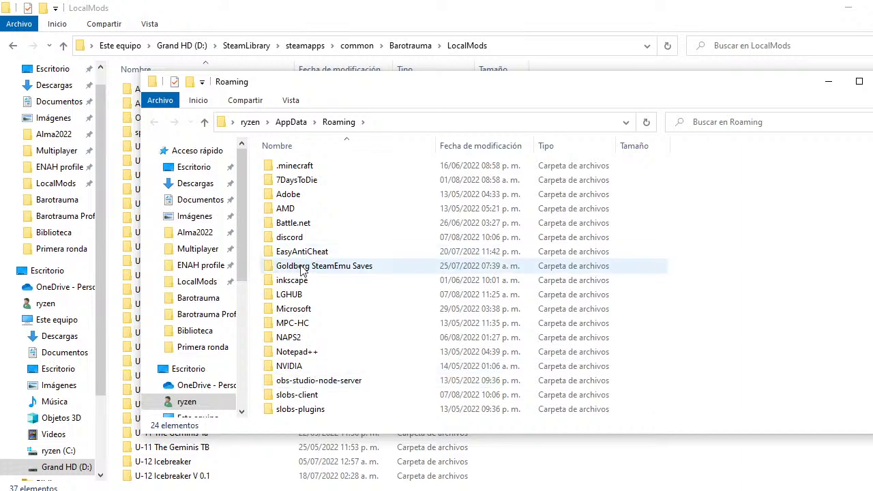
left_click(304, 295)
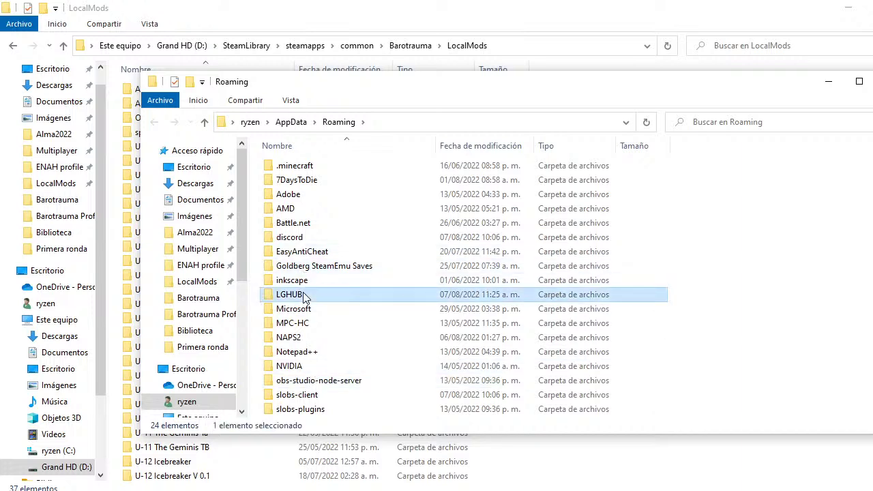
left_click(291, 121)
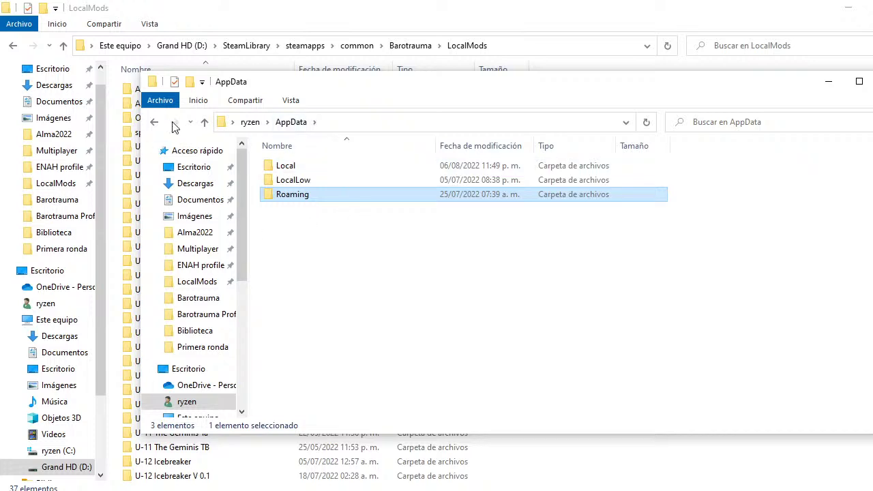
left_click(155, 124)
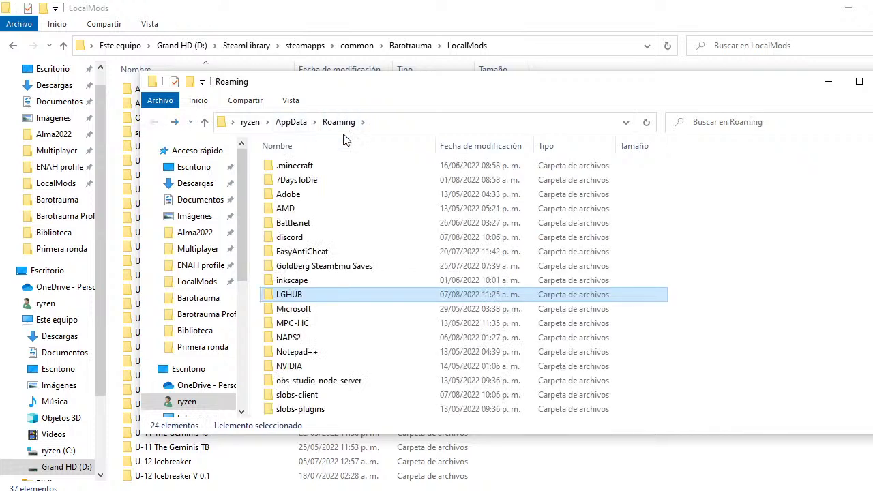
left_click(291, 124)
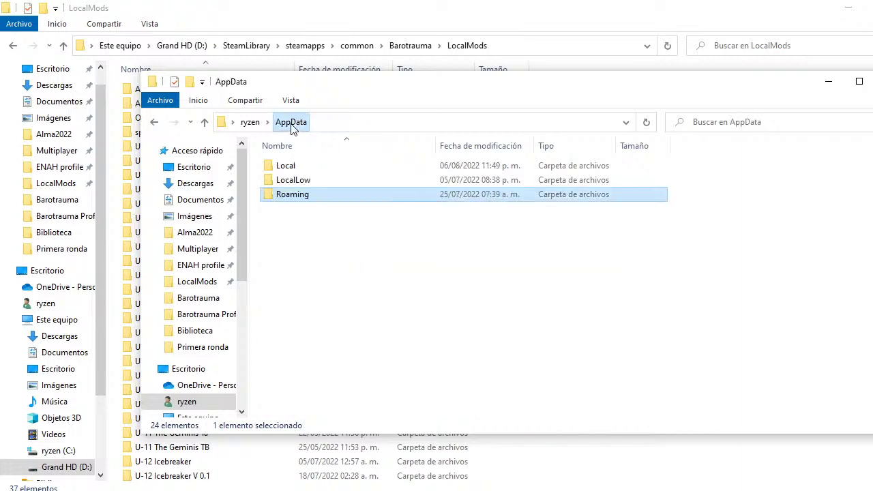
Step: Open the Barotrauma folder under Local > Daedalic Entertainment GmbH within AppData
double_click(290, 168)
left_click(300, 252)
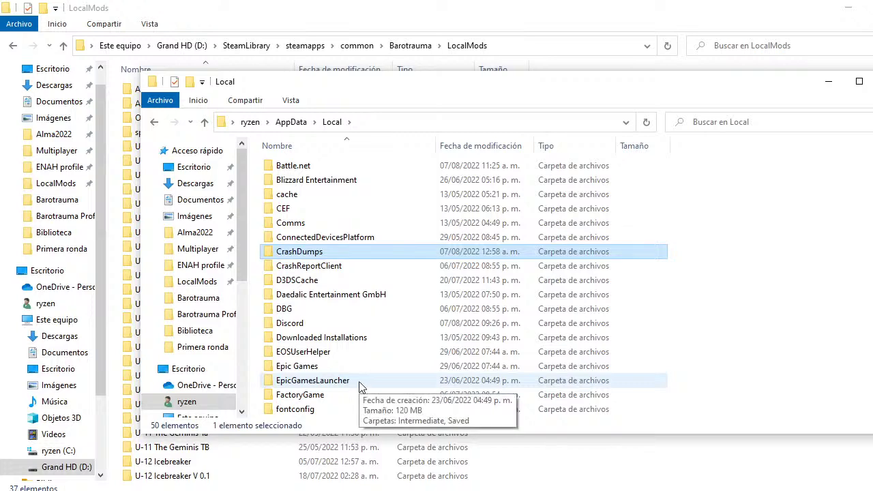
type("di")
scroll(345, 352, "down", 5)
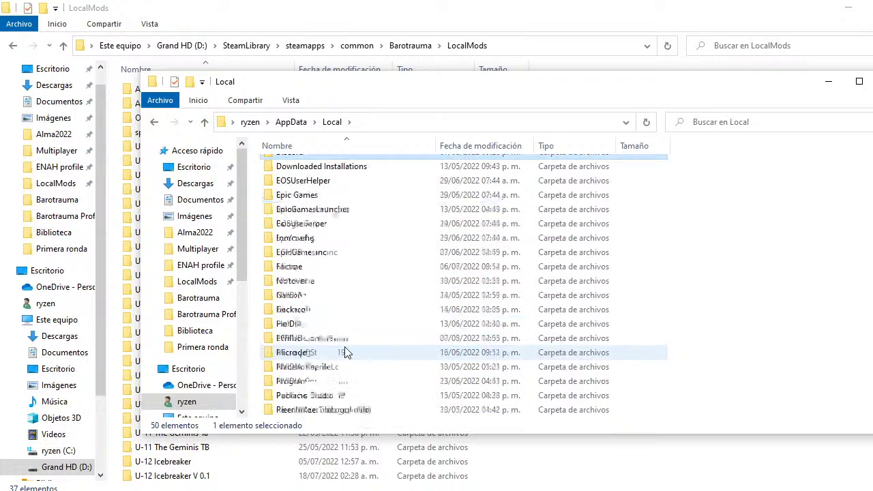
scroll(345, 352, "up", 1)
type("dc")
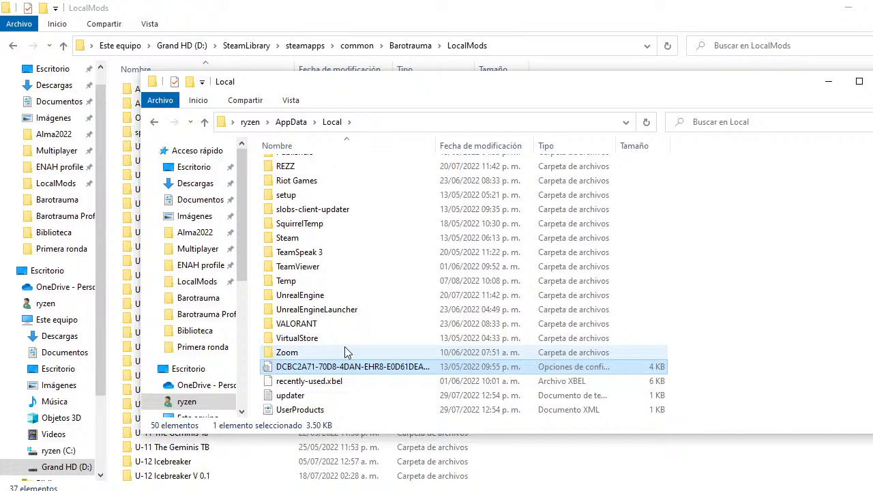
key("Home")
left_click(297, 177)
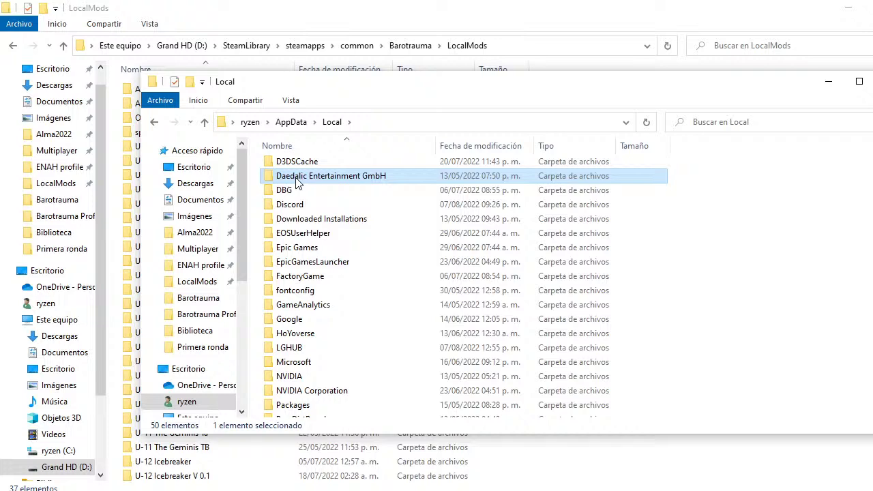
double_click(298, 178)
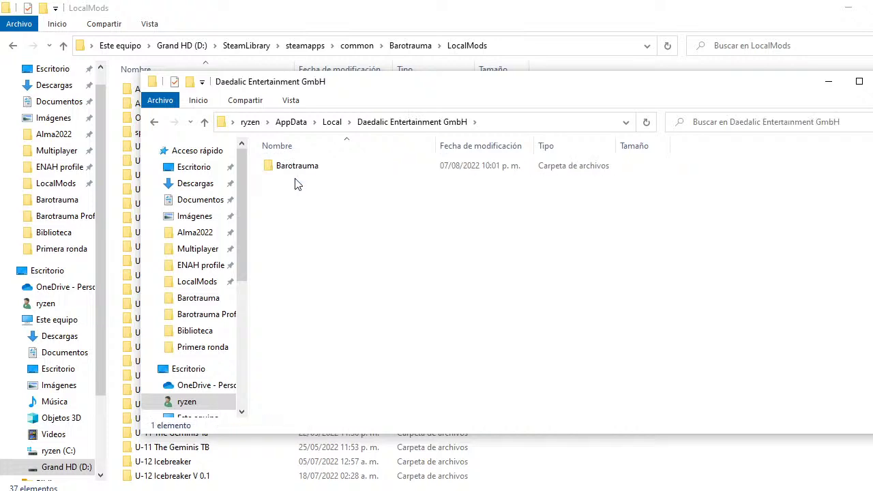
double_click(295, 169)
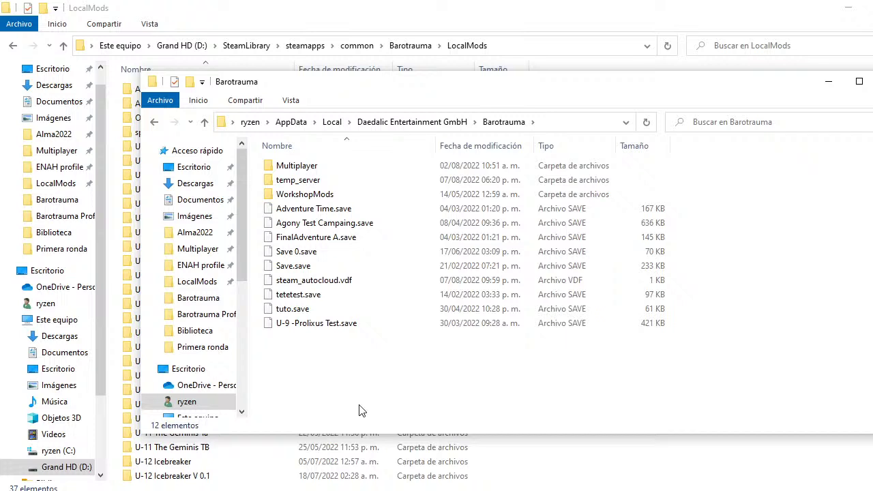
Step: Open the WorkshopMods folder in the Barotrauma save data, look over its contents and minimize the window
left_click(292, 171)
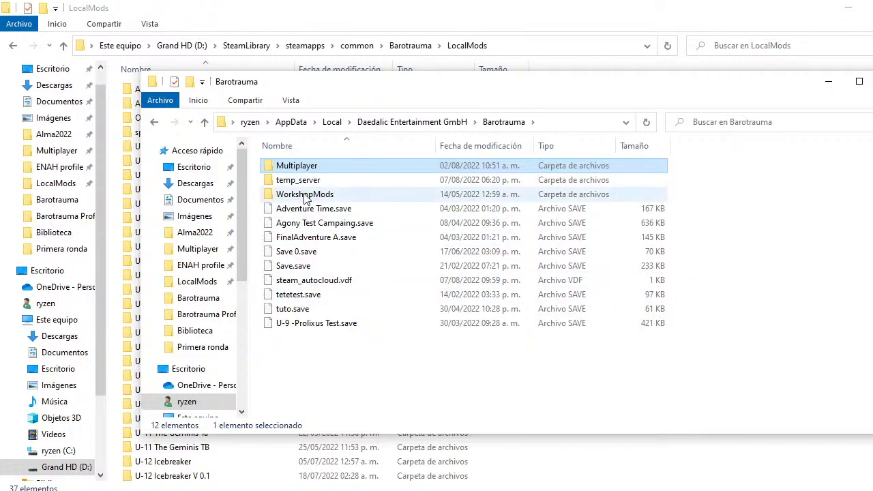
double_click(305, 195)
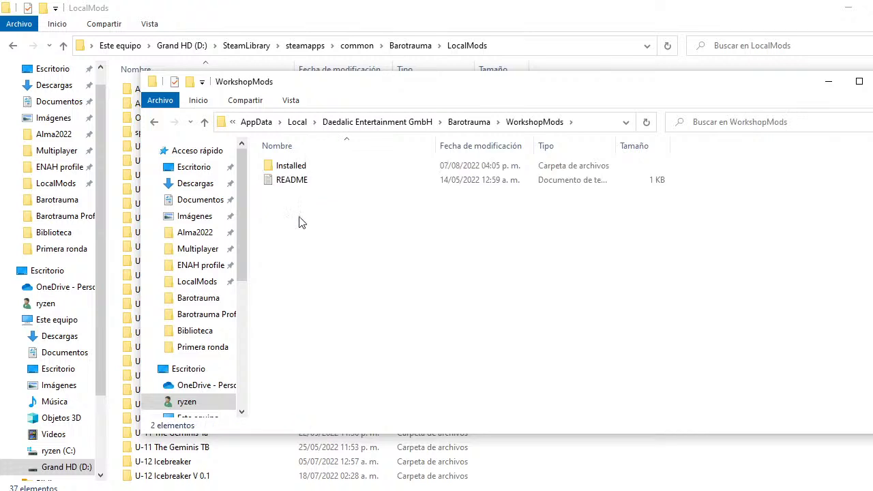
left_click_drag(333, 401, 290, 167)
left_click(326, 290)
left_click_drag(291, 200, 304, 447)
left_click(830, 84)
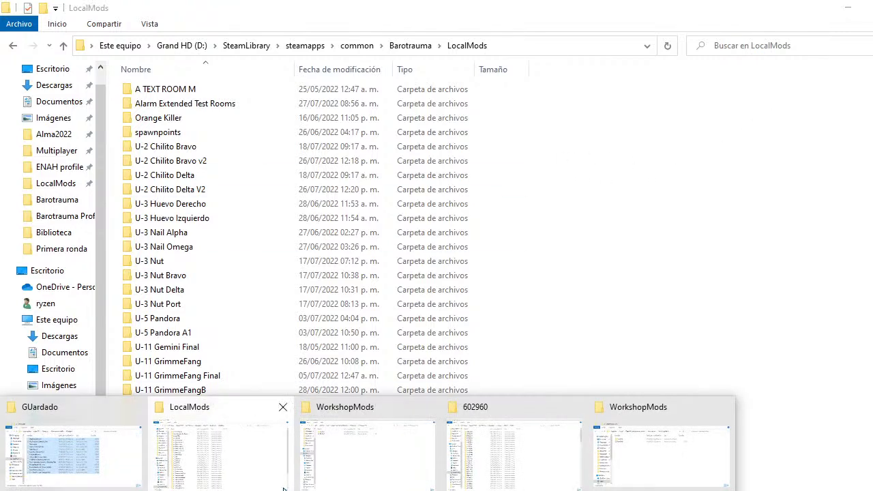
Step: Switch to the maximized WorkshopMods window to point out README, and return to the LocalMods window to view its folders
left_click(342, 452)
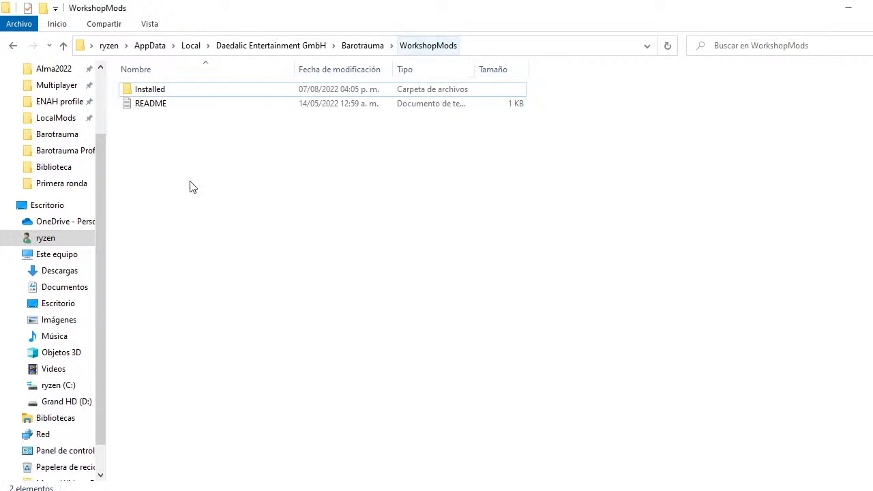
left_click(195, 105)
mouse_move(326, 489)
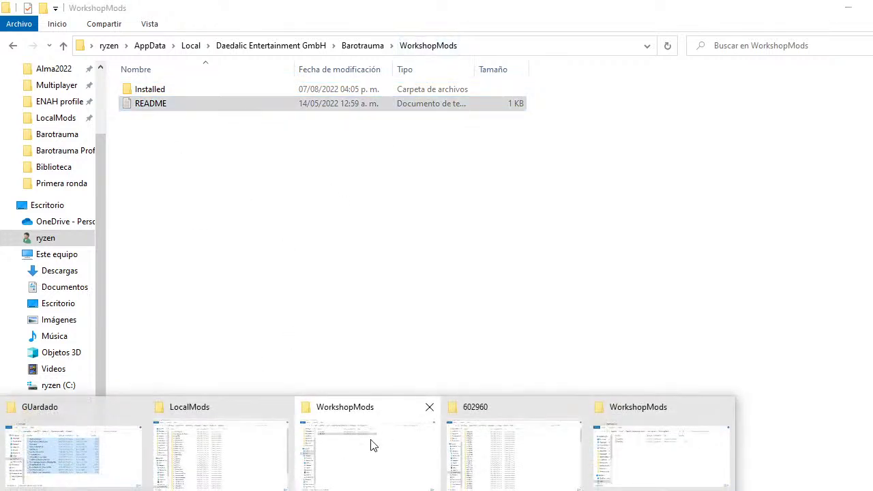
left_click(260, 460)
left_click_drag(526, 395, 522, 315)
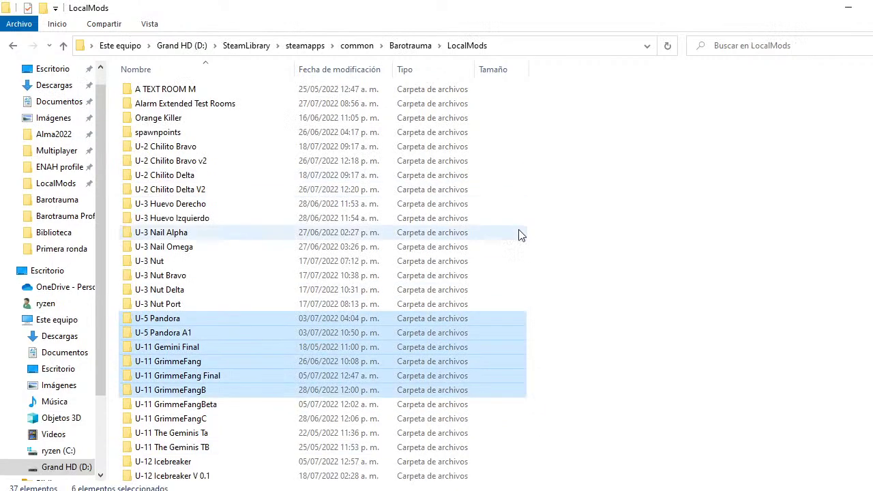
left_click(610, 318)
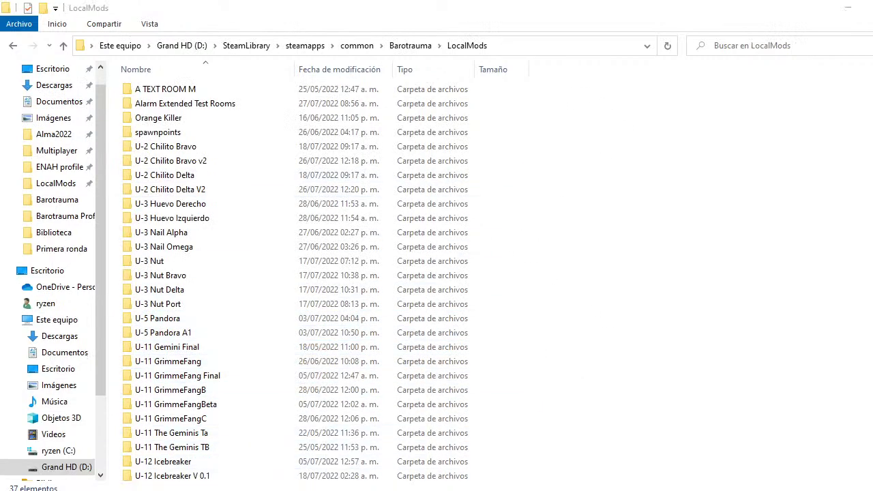
Step: Switch to the 602960 folder window, display its full path as text and highlight the folder number 602960
mouse_move(423, 485)
left_click(539, 457)
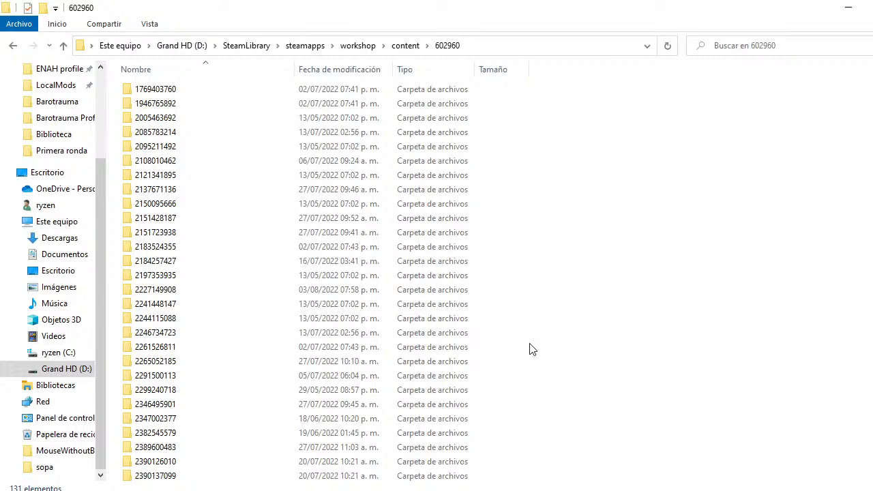
left_click(495, 52)
left_click(338, 46)
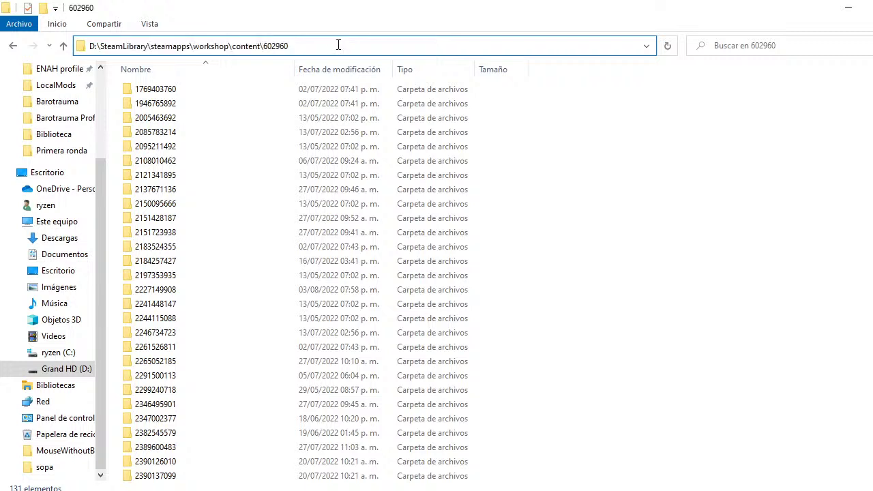
double_click(300, 47)
double_click(300, 46)
left_click(191, 46)
left_click_drag(306, 47, 267, 47)
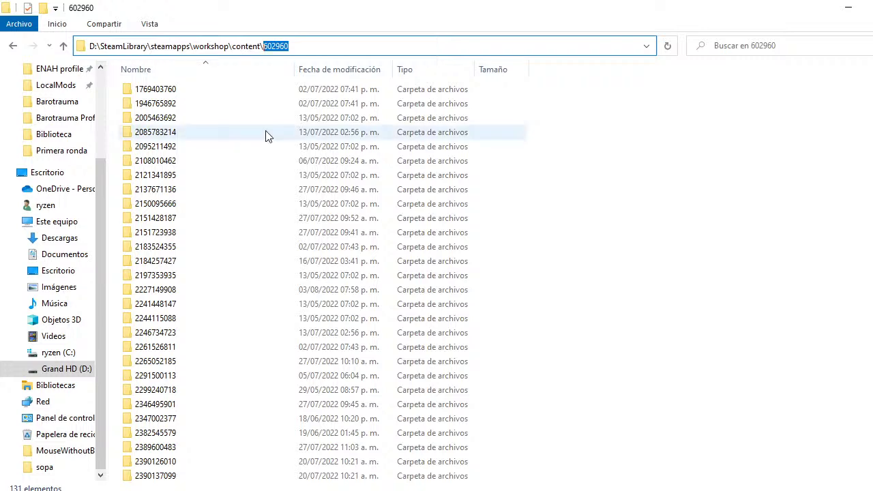
key("Escape")
Step: Look through the numbered mod folders inside the 602960 Workshop content folder from first to last
left_click(155, 90)
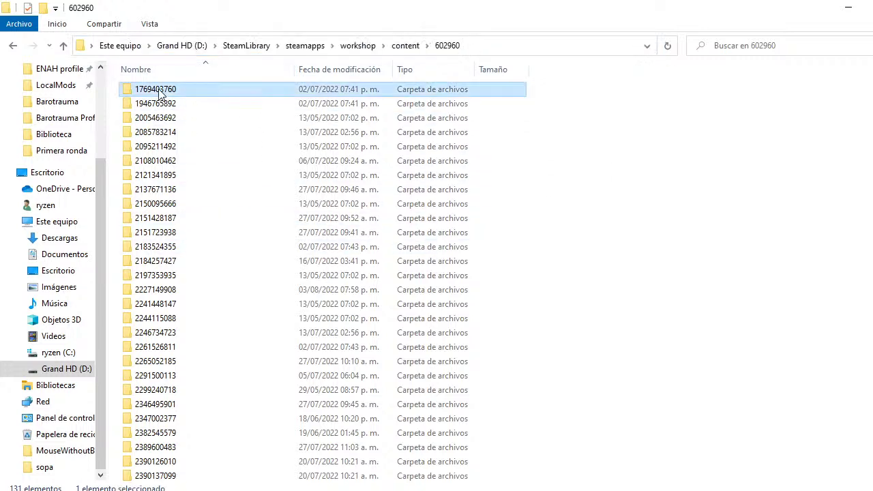
scroll(192, 294, "down", 20)
scroll(192, 295, "down", 5)
scroll(187, 295, "up", 13)
scroll(186, 290, "up", 15)
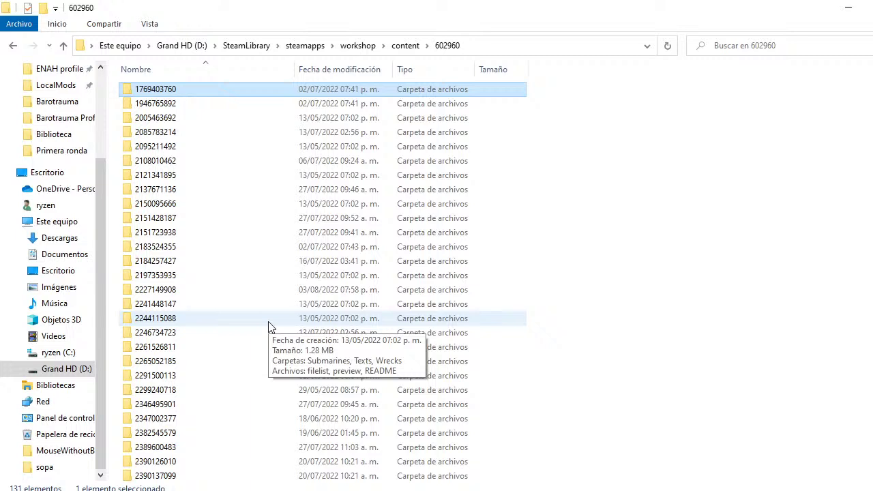
left_click(604, 285)
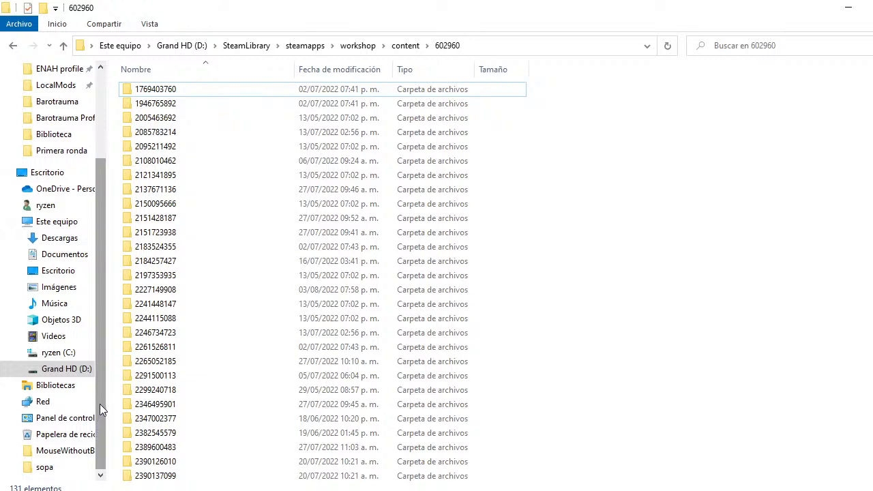
Step: Launch Barotrauma from its shortcut in the Escritorio folder and continue past the title screen to the main menu
left_click(71, 271)
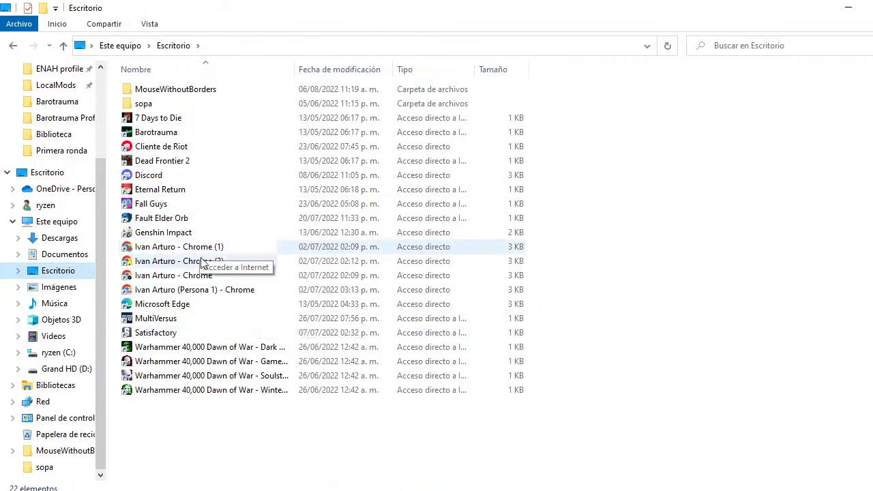
left_click(169, 132)
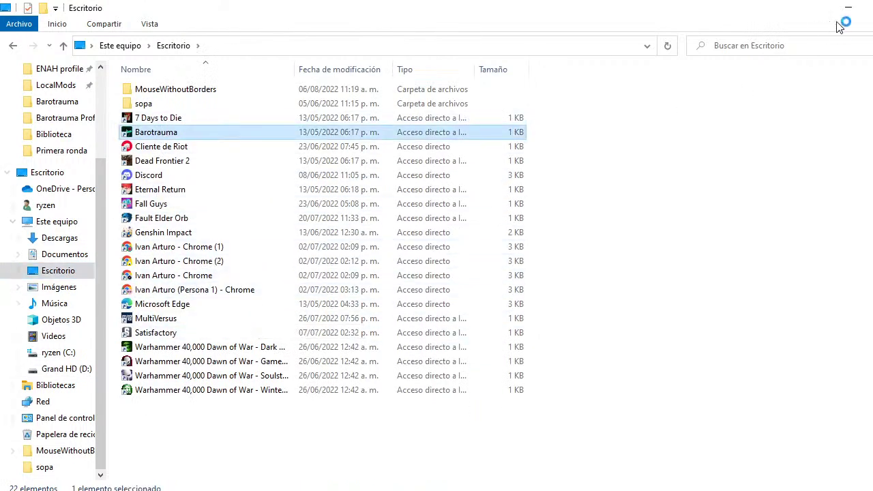
key("Return")
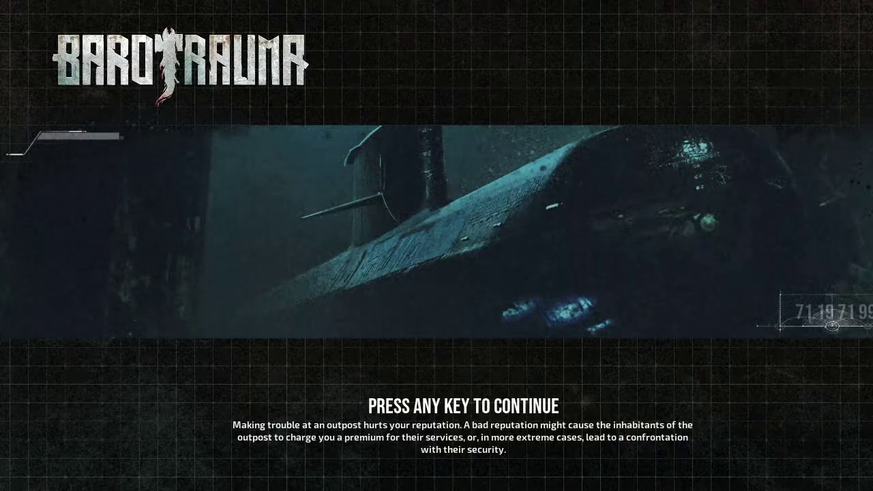
key("Return")
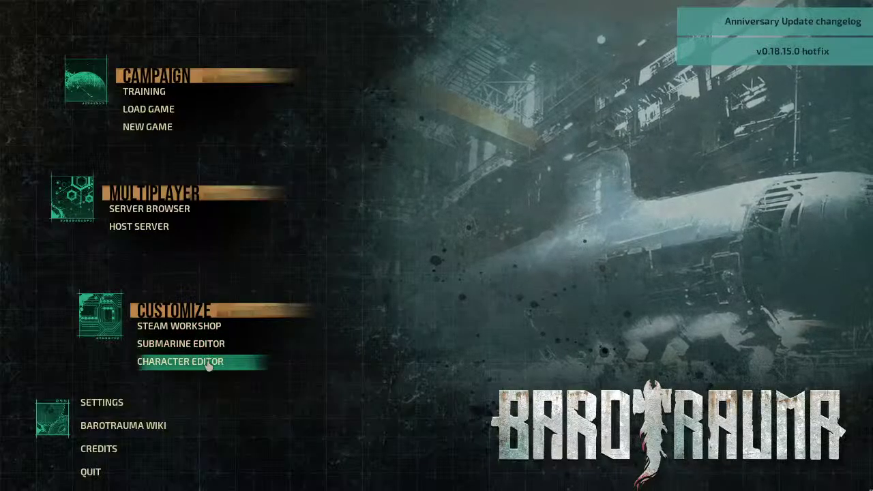
Step: Open the game's Steam Workshop settings, look through the disabled regular packages under Installed Mods, and cancel the settings
left_click(195, 329)
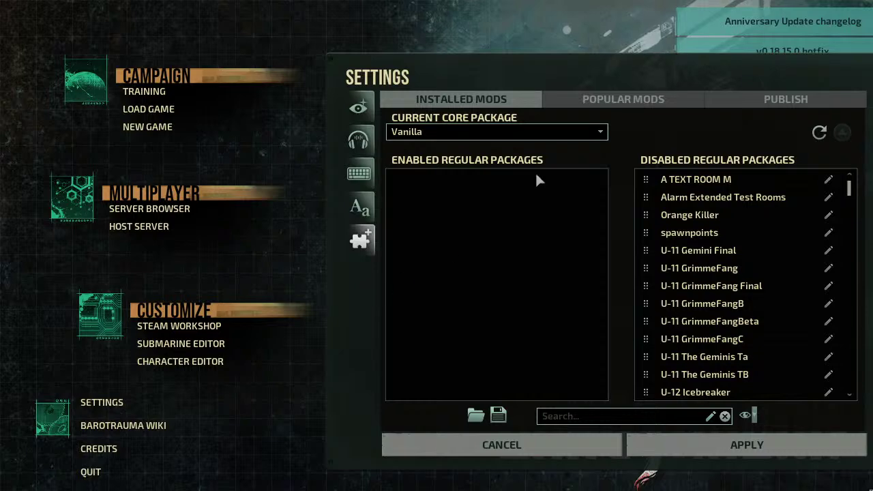
scroll(737, 271, "down", 10)
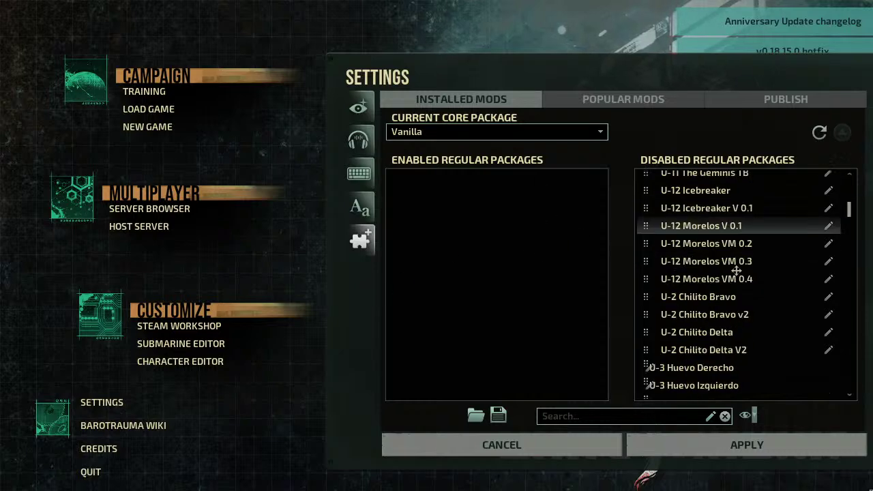
scroll(737, 271, "down", 15)
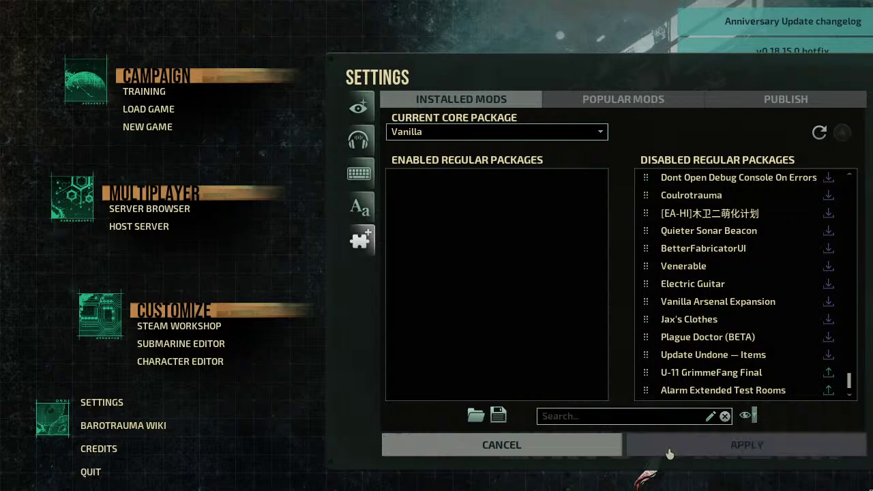
left_click(561, 451)
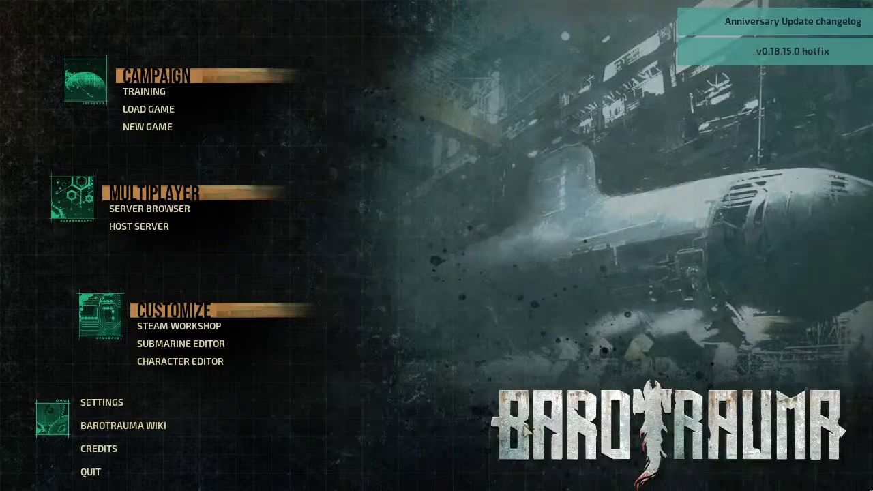
Step: Switch to Steam and open the Workshop of Barotrauma from its library page
key("alt+Tab")
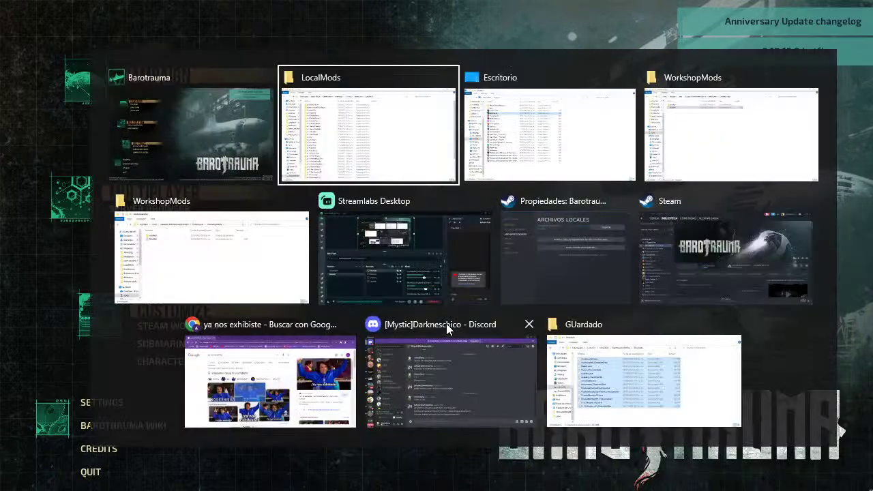
left_click(668, 253)
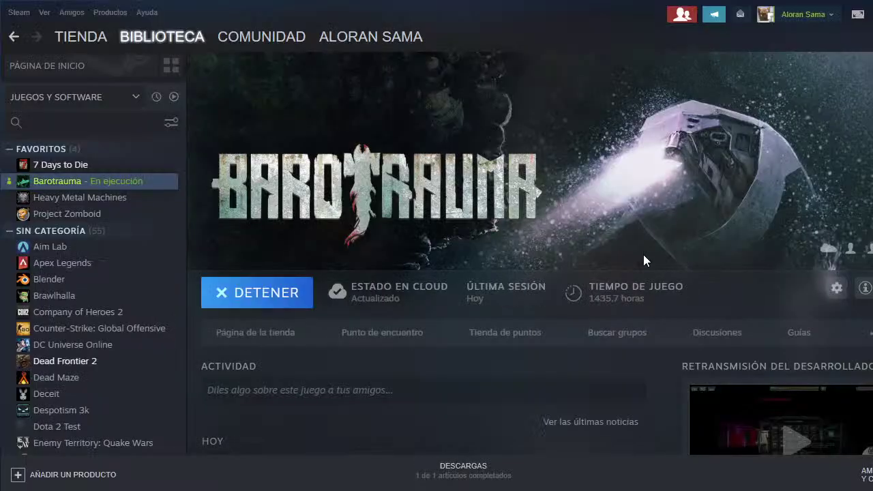
mouse_move(870, 332)
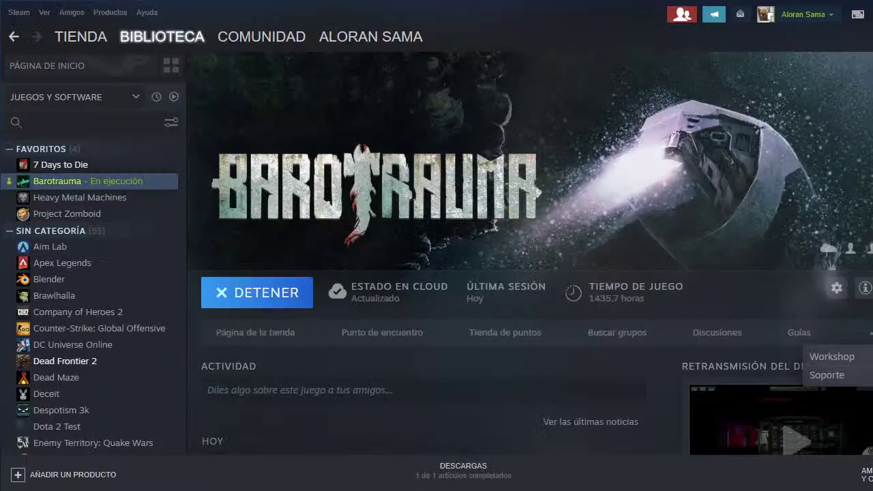
left_click(824, 353)
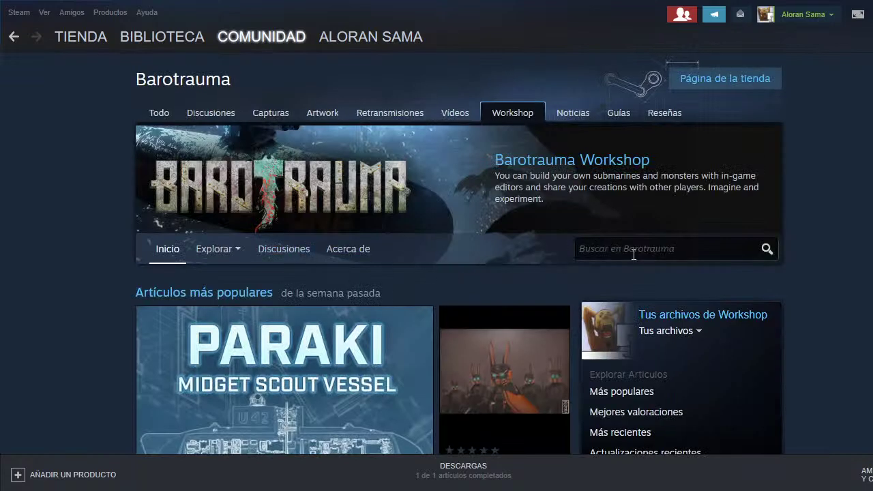
Step: Return to Barotrauma's library page and open its Workshop again from there
left_click(12, 39)
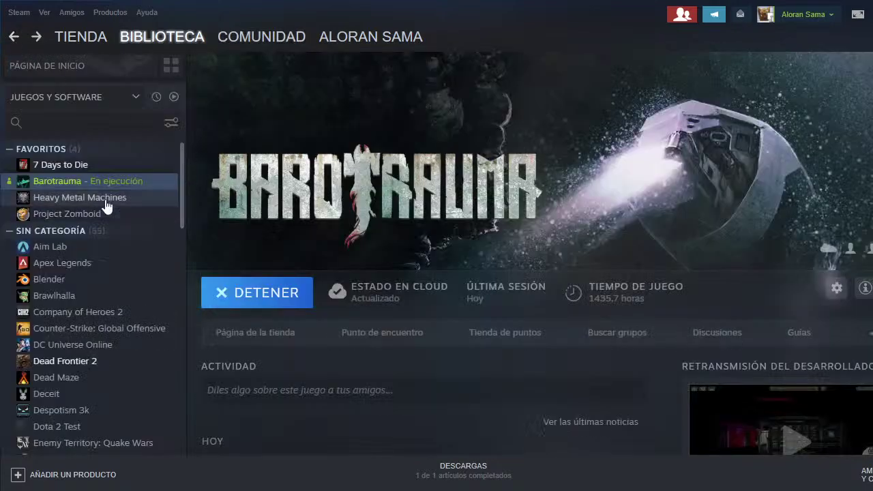
mouse_move(142, 45)
left_click(65, 188)
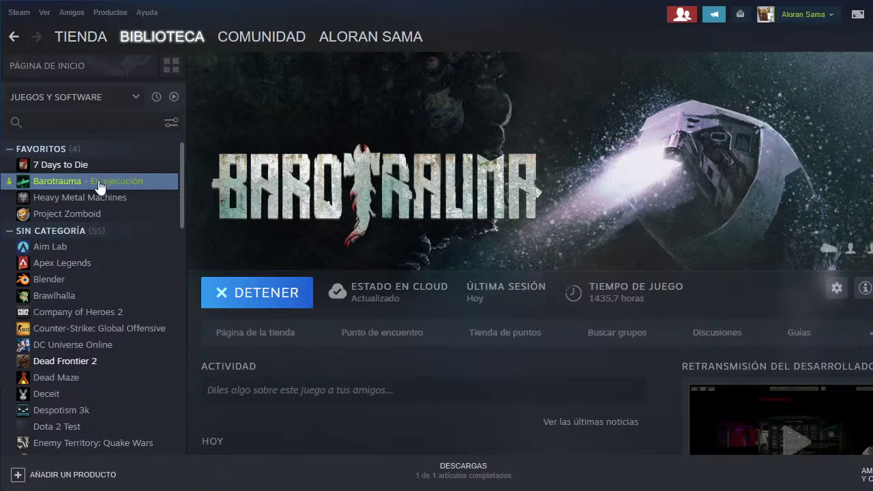
left_click(870, 339)
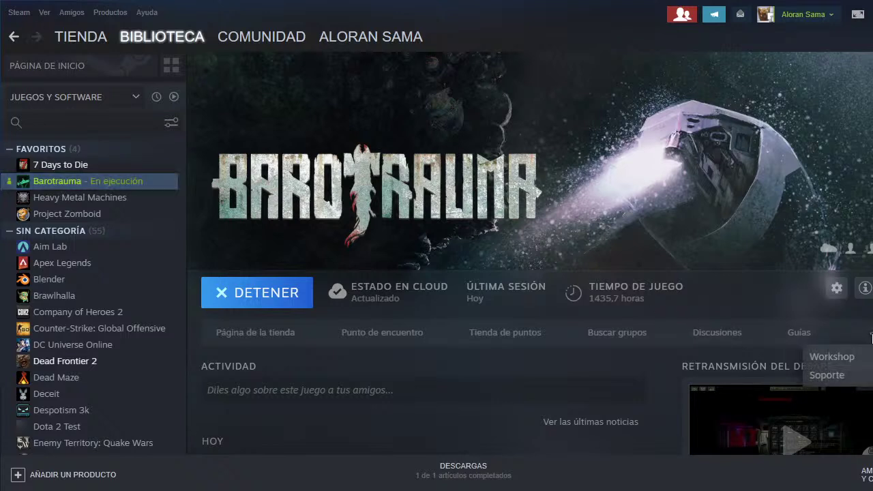
left_click(840, 355)
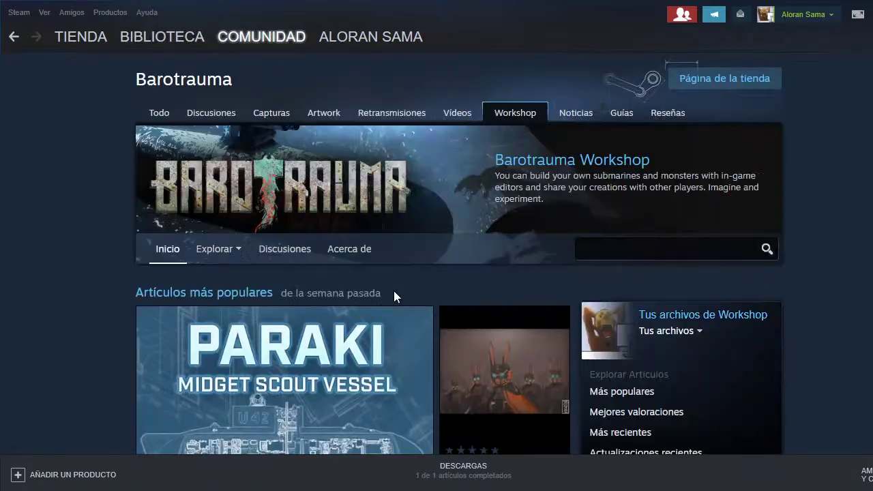
Step: Search the Barotrauma Workshop for "LUA" and open the Lua For Barotrauma item
left_click(643, 244)
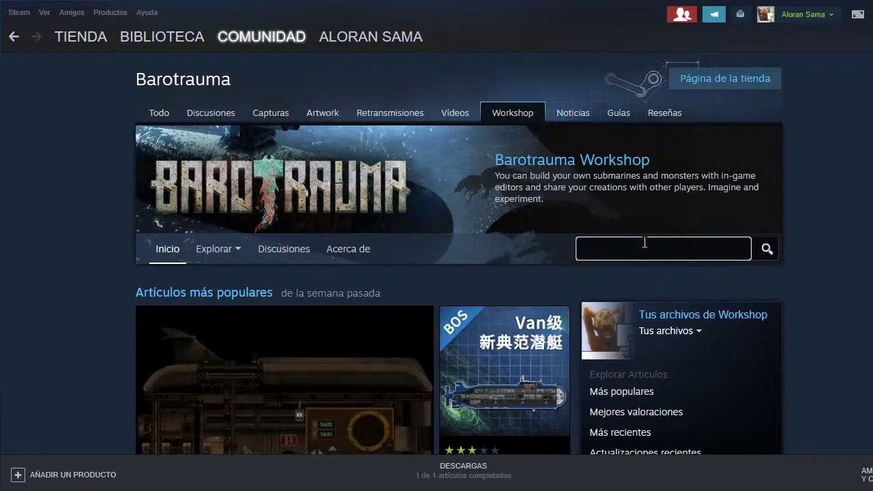
type("LUA")
key("Return")
scroll(211, 258, "down", 3)
left_click(202, 221)
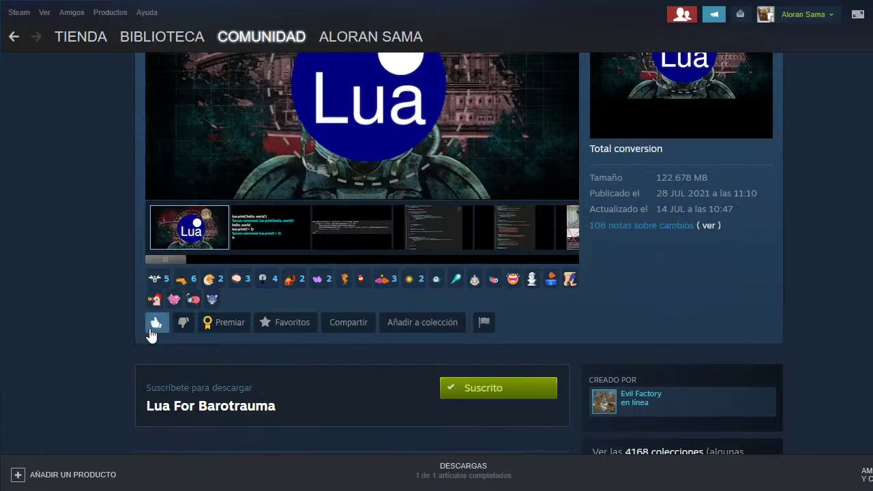
Step: Give the Lua For Barotrauma mod a positive rating and look over its Workshop page
left_click(151, 329)
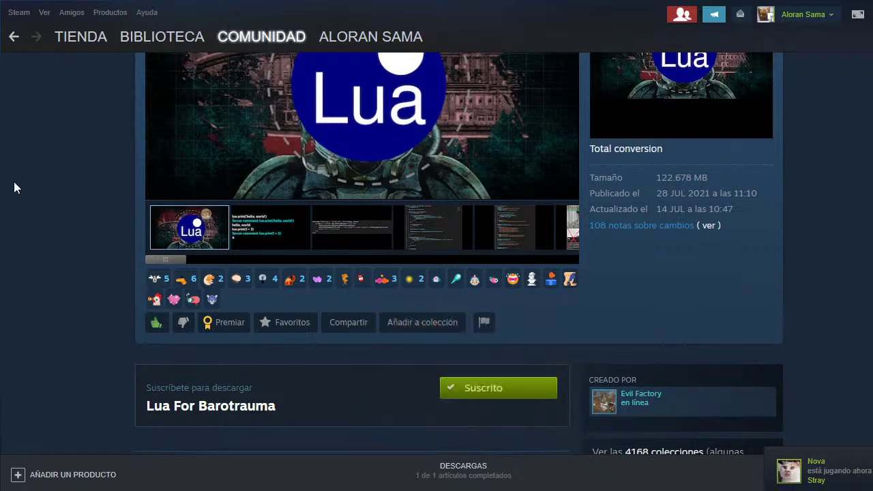
scroll(452, 275, "up", 4)
scroll(442, 282, "down", 4)
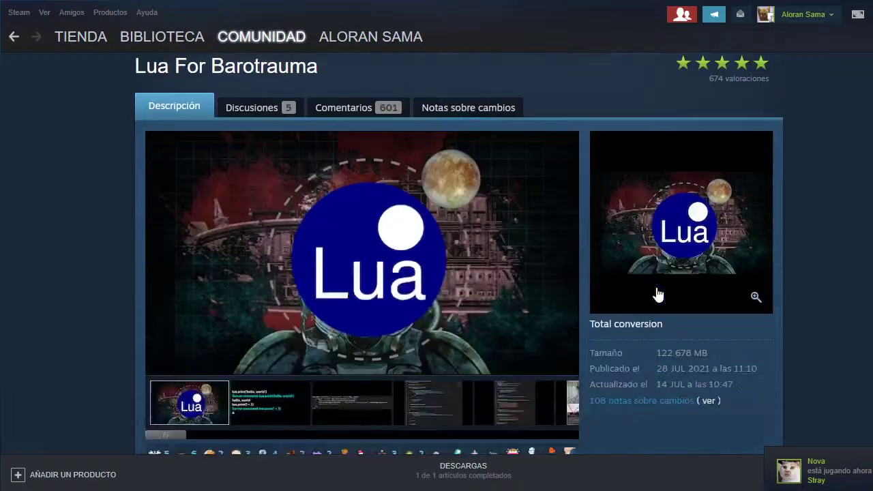
Step: Return to the Barotrauma Workshop, search for "PERFORMANCEFIX" and open the Performance Fix item
left_click(14, 39)
scroll(685, 273, "down", 1)
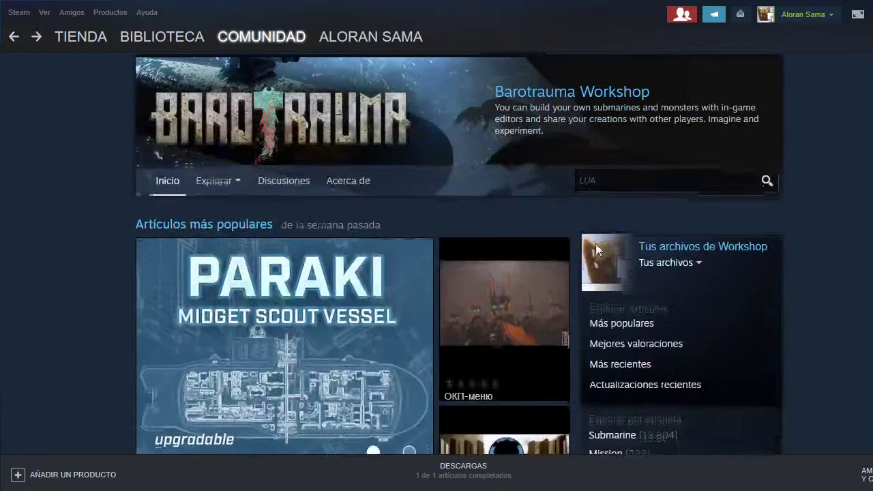
double_click(601, 180)
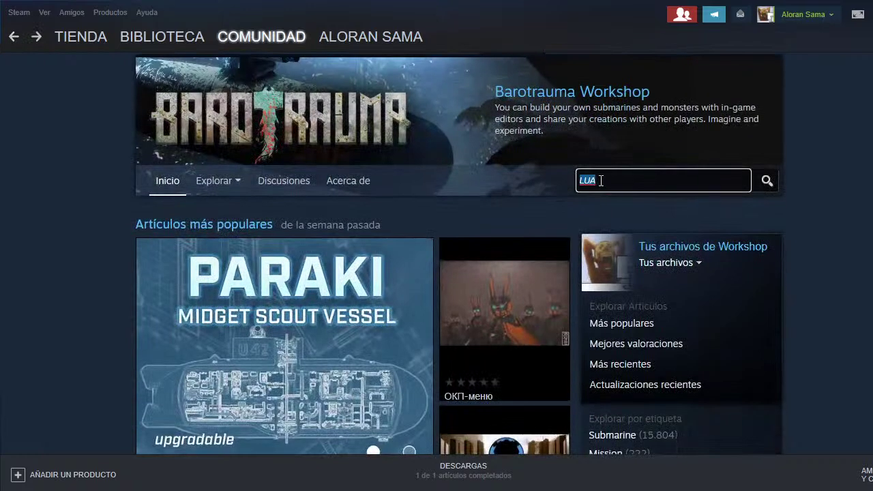
key("BackSpace")
type("PERFORMANCEFIX")
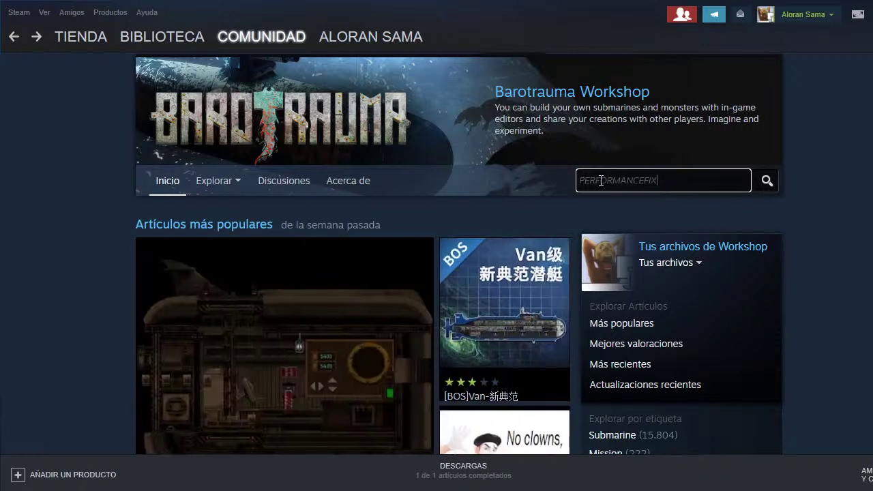
key("Return")
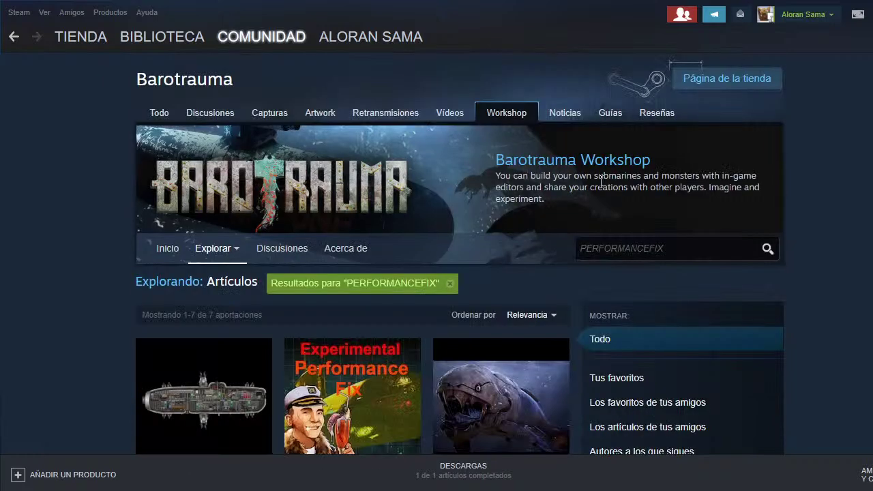
scroll(357, 327, "down", 1)
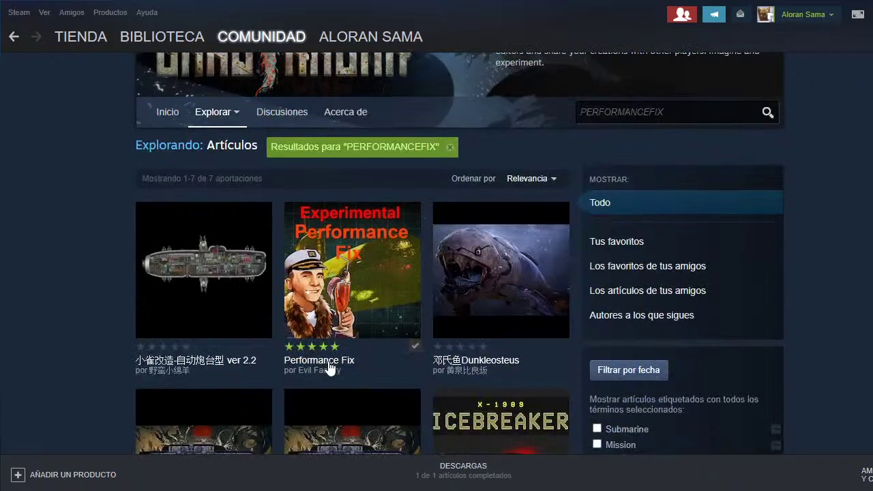
left_click(354, 284)
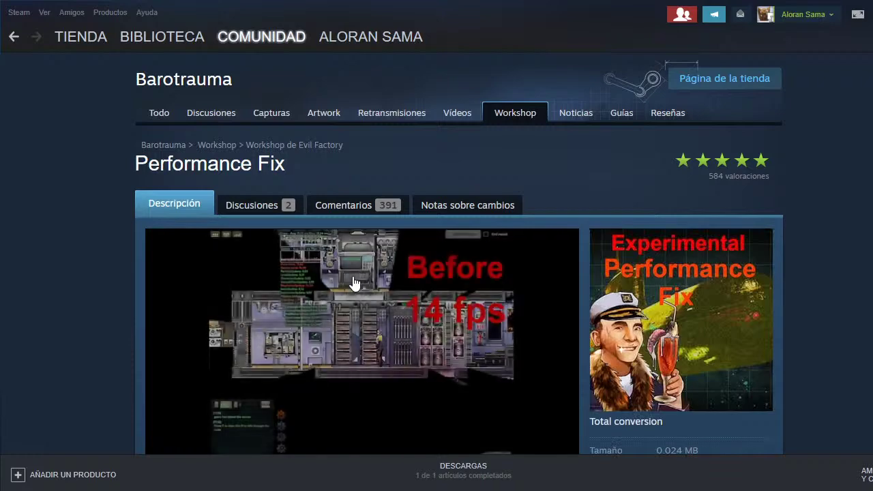
Step: Copy the console command install_cl_lua from the Windows installation instructions on the Performance Fix page
scroll(396, 280, "down", 4)
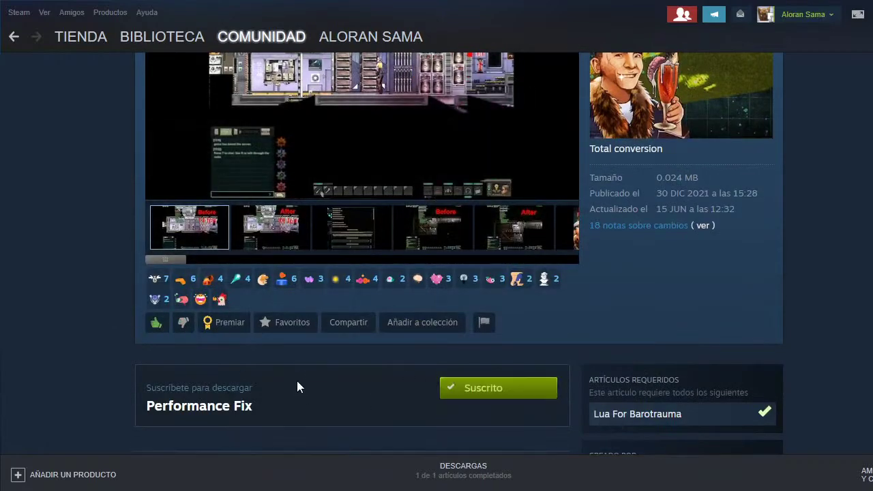
scroll(298, 386, "down", 2)
scroll(299, 390, "up", 5)
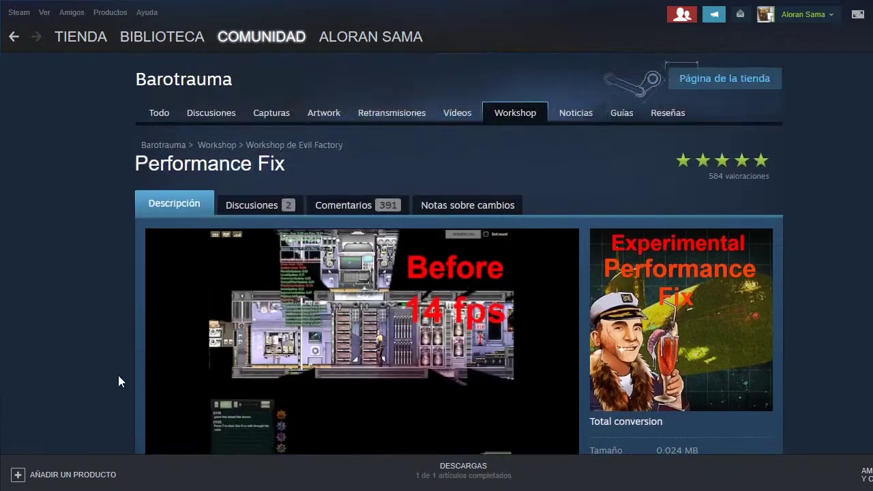
scroll(66, 371, "down", 7)
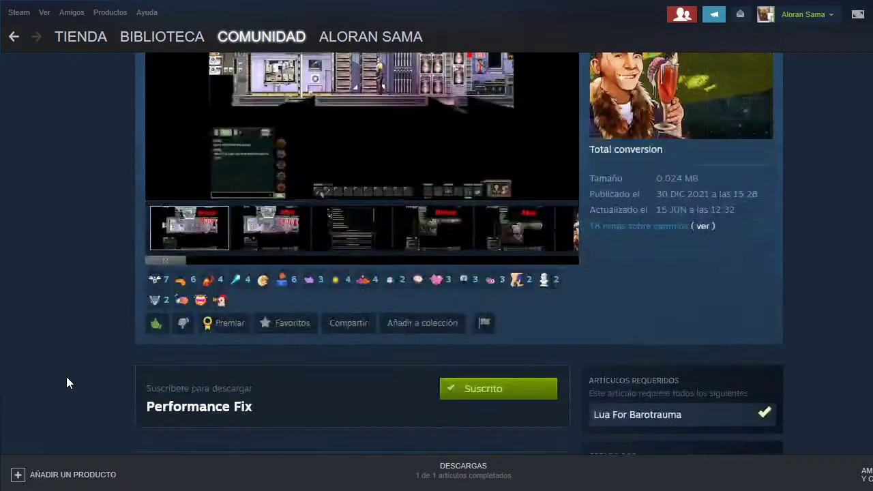
scroll(67, 375, "down", 9)
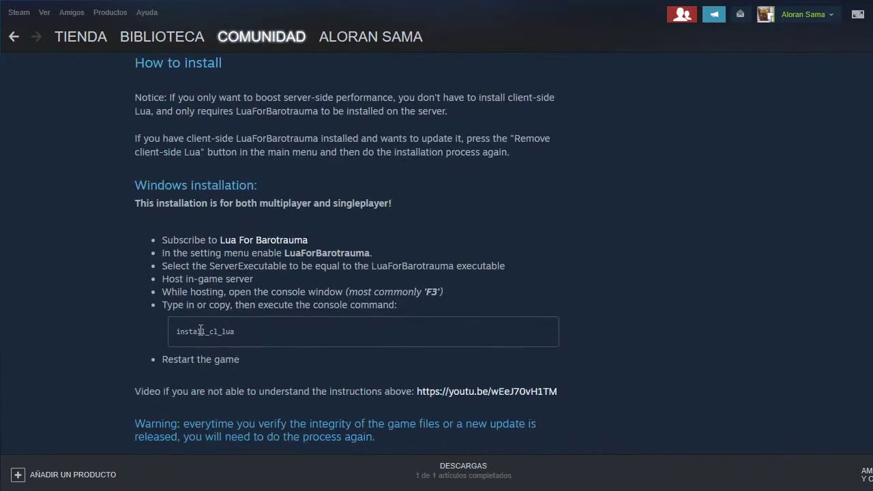
left_click_drag(254, 330, 172, 340)
right_click(201, 335)
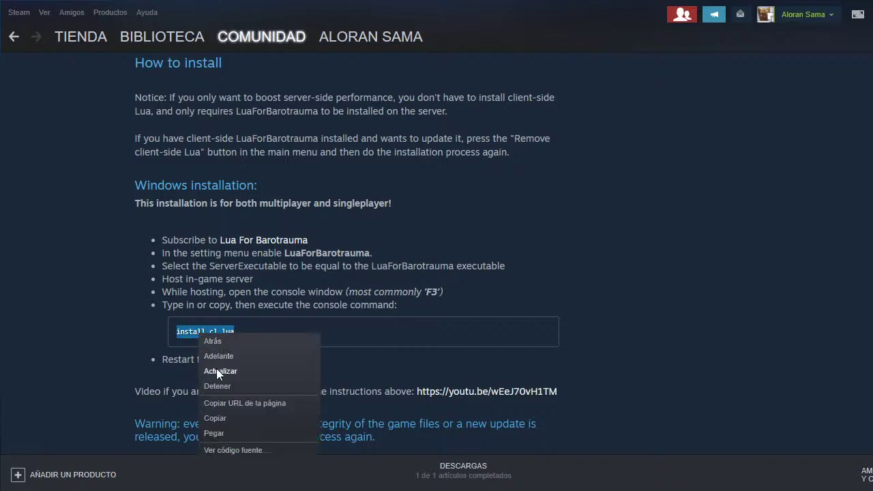
left_click(231, 417)
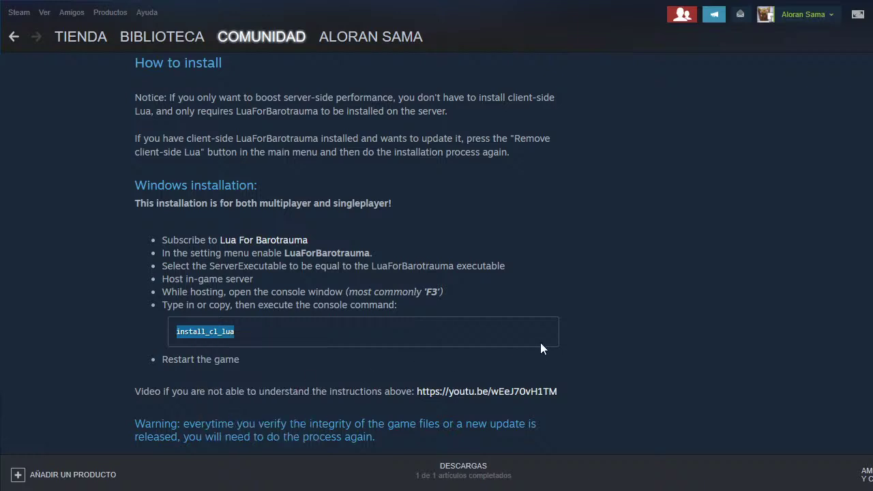
Step: Switch to Barotrauma, open its Steam Workshop mod settings, filter the installed mods by "lua" and enable Lua For Barotrauma
key("alt+Tab")
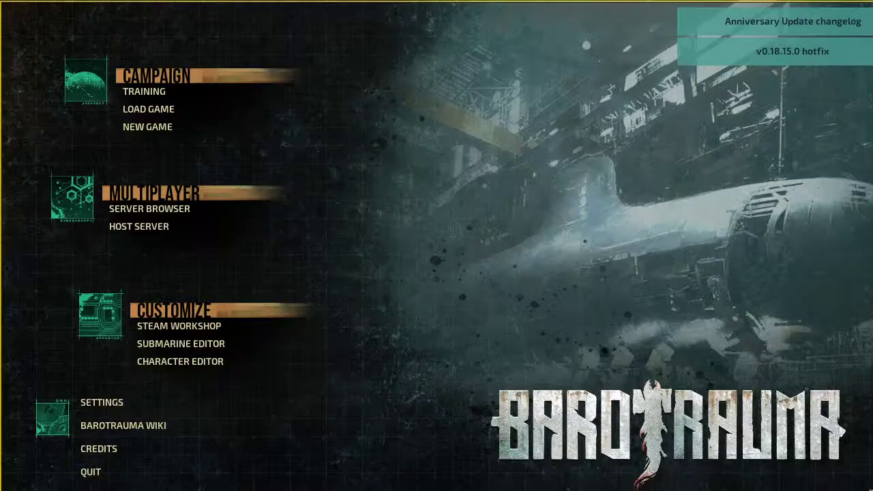
left_click(183, 327)
left_click(568, 416)
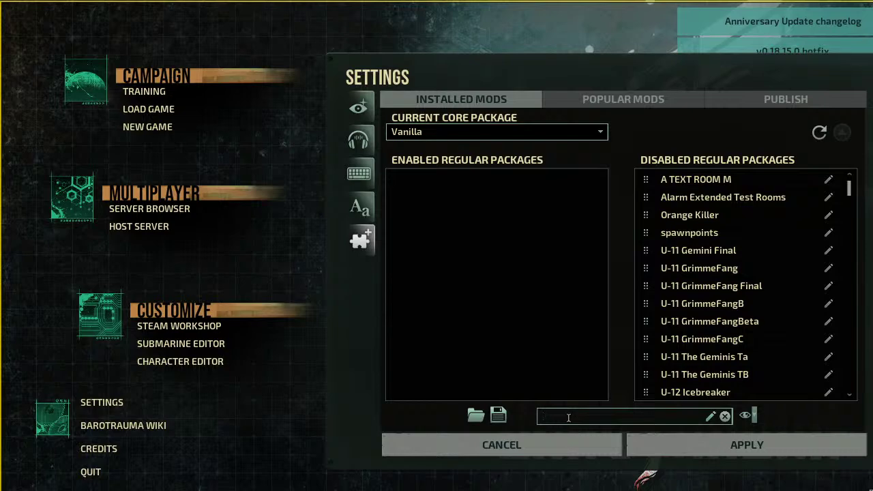
scroll(763, 295, "down", 5)
scroll(763, 294, "down", 5)
scroll(763, 297, "up", 10)
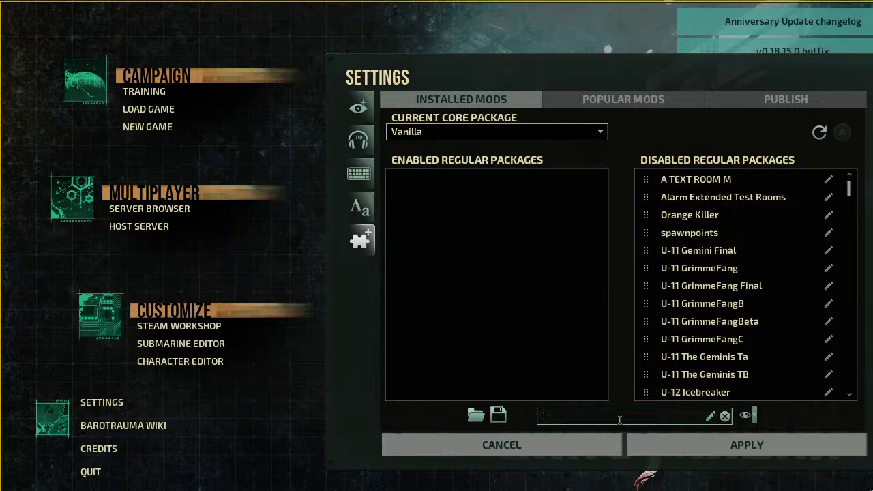
type("lua")
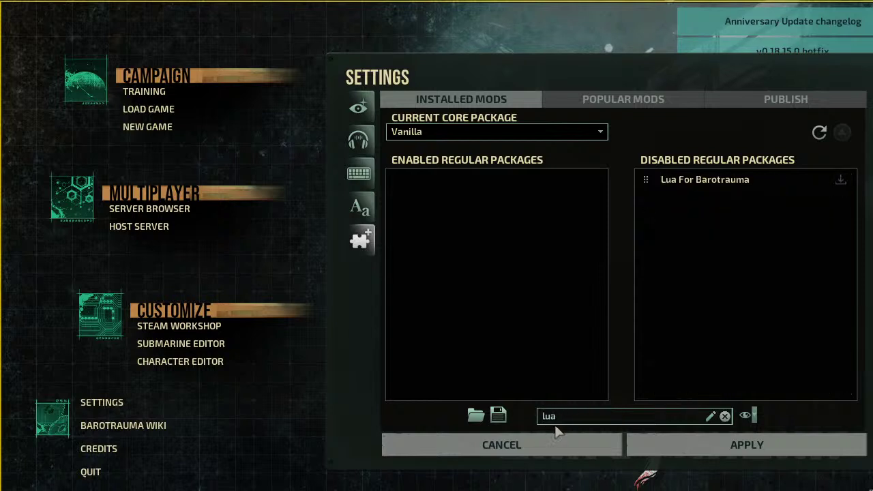
double_click(761, 185)
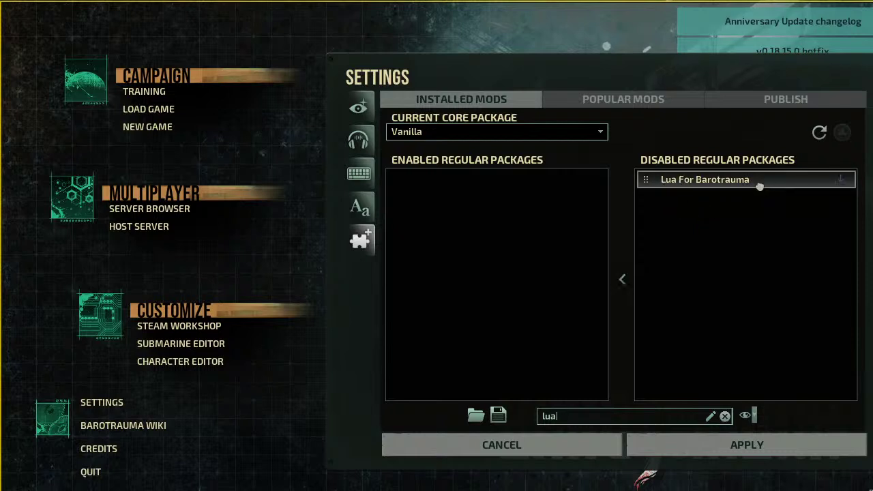
Step: Filter the installed mods by "per" instead and enable the Performance Fix package
left_click(599, 417)
key("BackSpace")
key("BackSpace")
key("BackSpace")
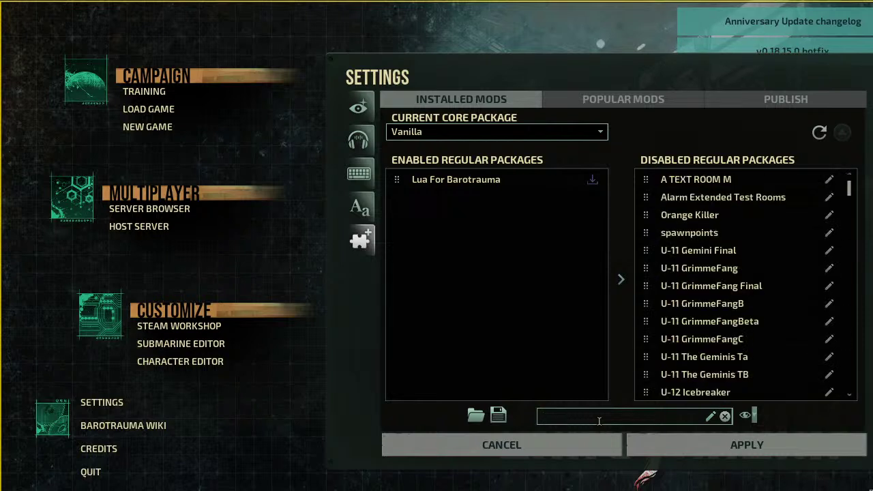
type("per")
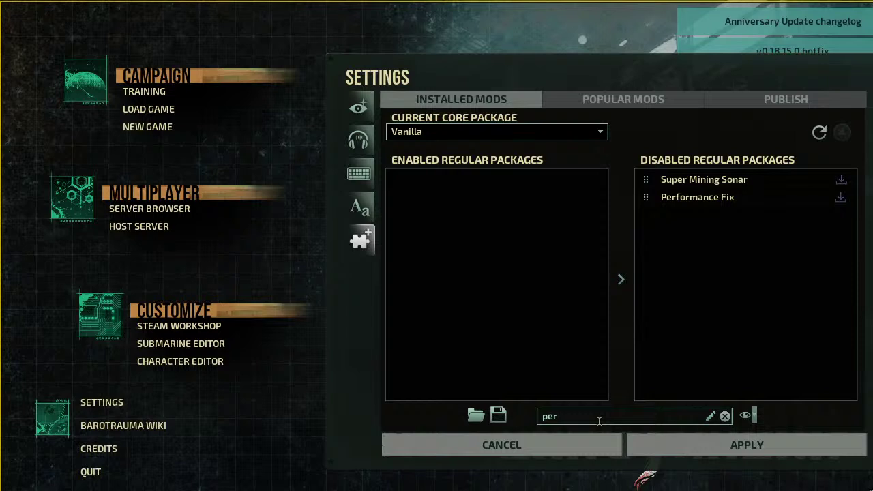
double_click(692, 197)
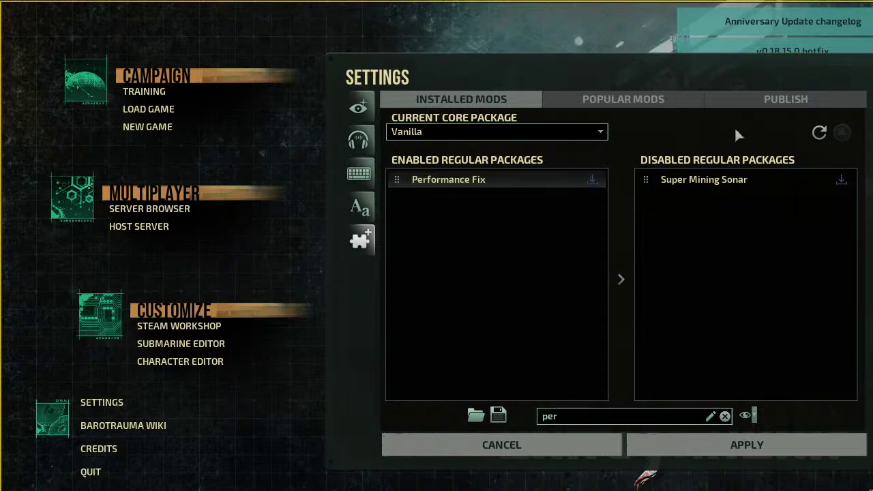
Step: Clear the mod filter, apply the enabled packages and close the settings
left_click(573, 416)
key("BackSpace")
key("BackSpace")
key("BackSpace")
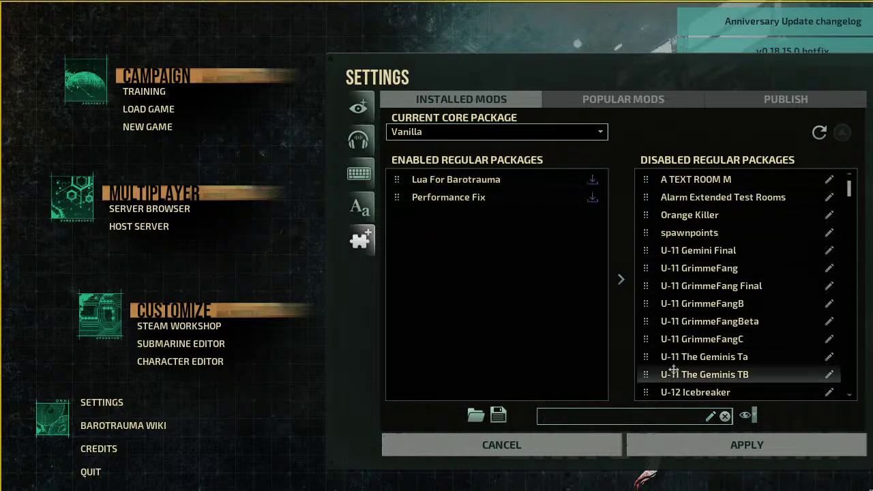
left_click(730, 447)
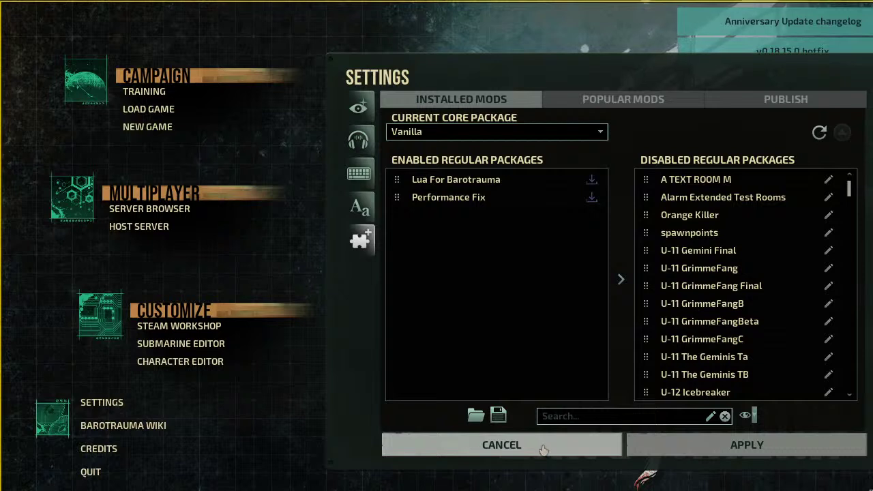
left_click(555, 450)
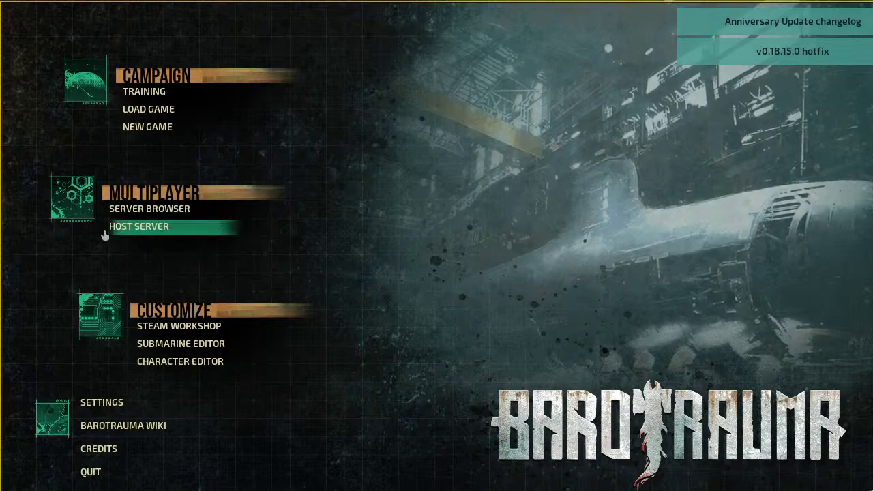
Step: Host a server using Lua For Barotrauma - DedicatedServer as the server executable, accepting the modded executable risk, and start it
left_click(149, 230)
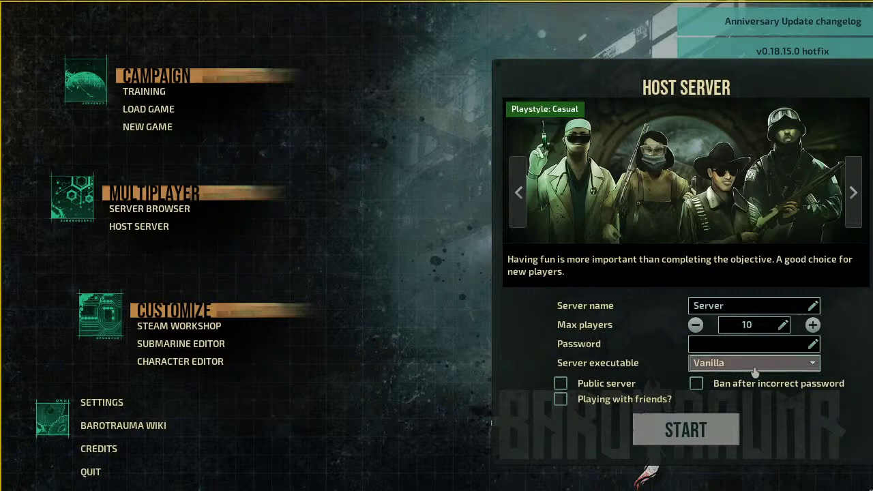
left_click(728, 369)
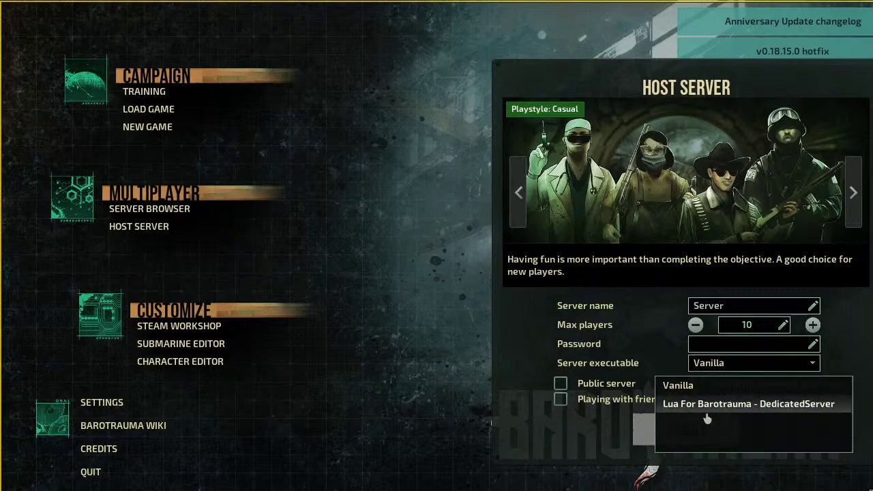
left_click(700, 407)
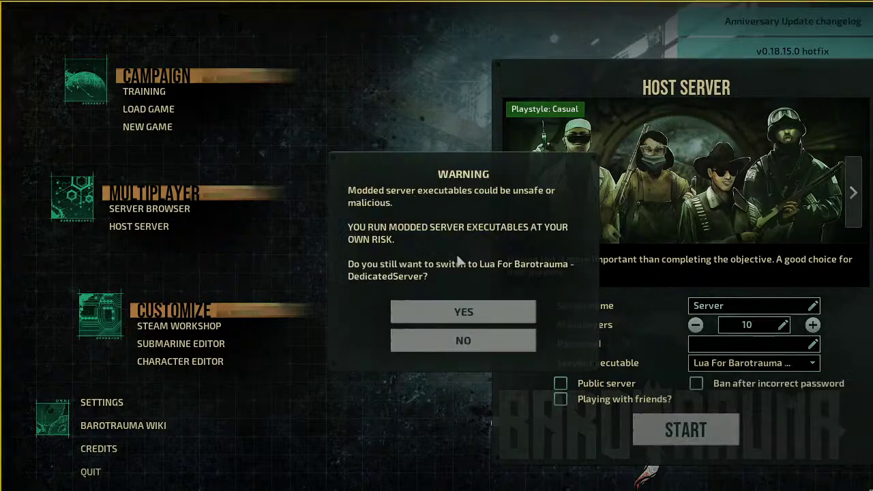
left_click(453, 314)
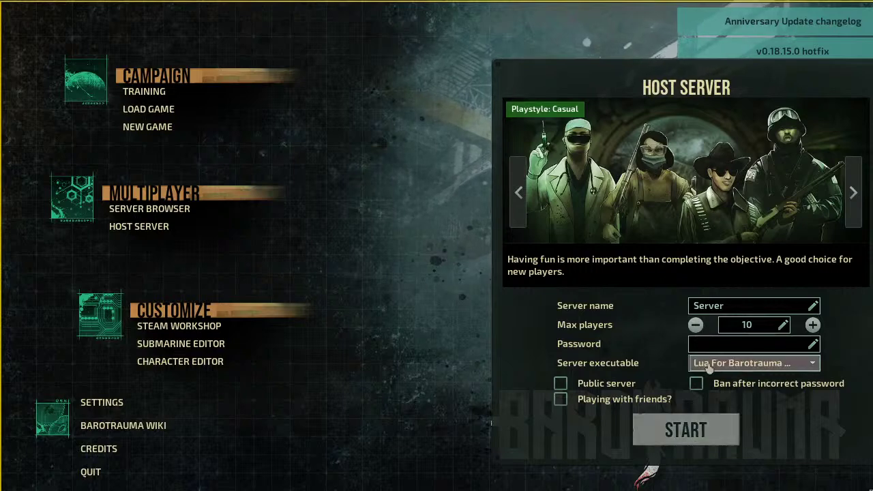
left_click(683, 439)
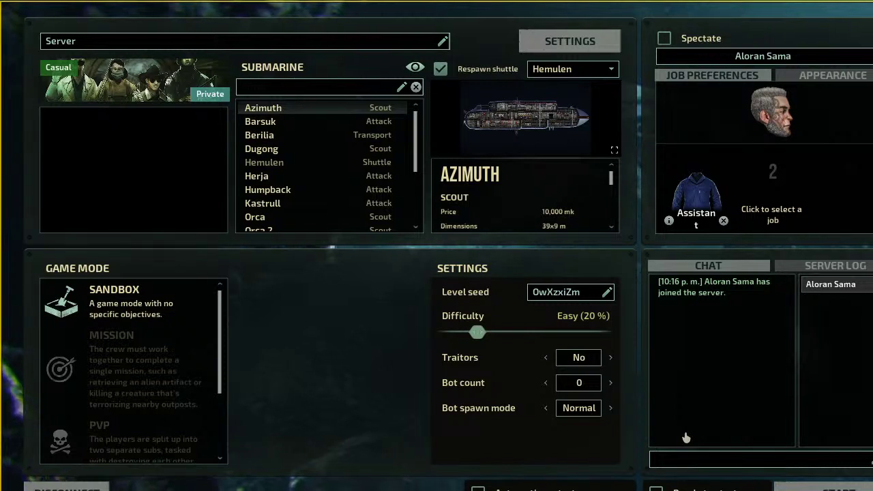
Step: Open the lobby's debug console, copy install_cl_lua from the Performance Fix page in Steam and return to Barotrauma
key("F3")
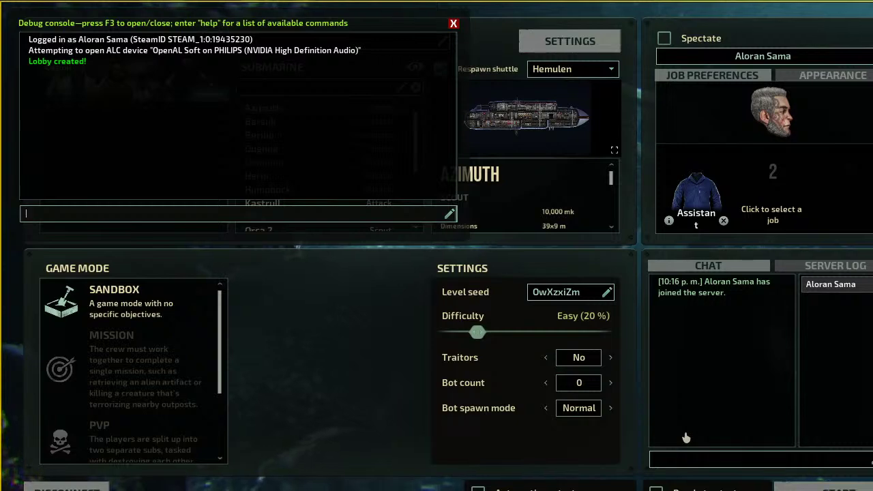
key("alt+Tab")
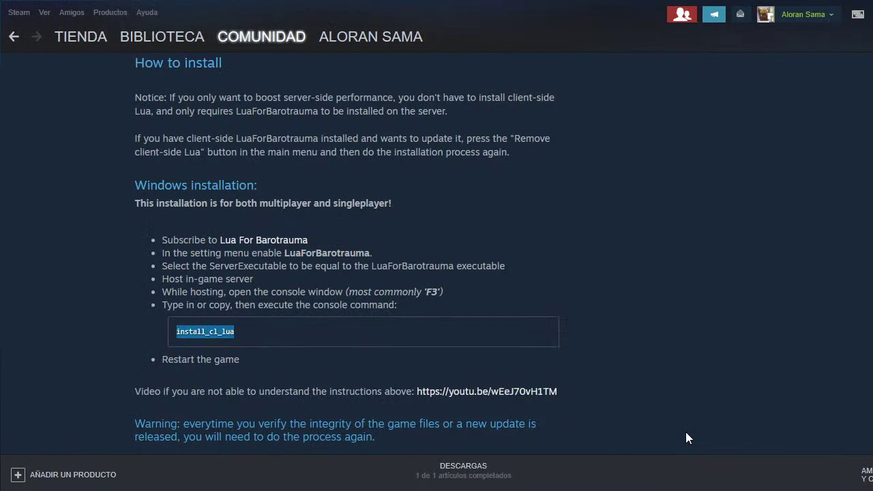
scroll(306, 381, "up", 8)
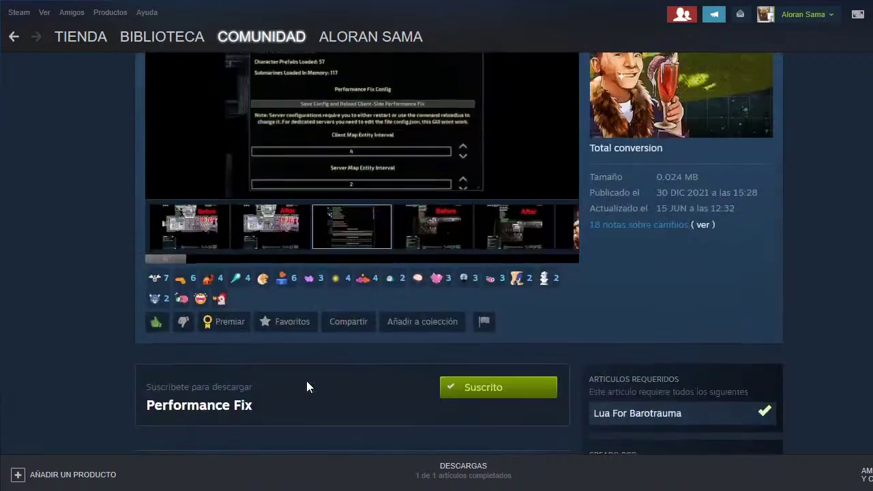
scroll(307, 381, "down", 7)
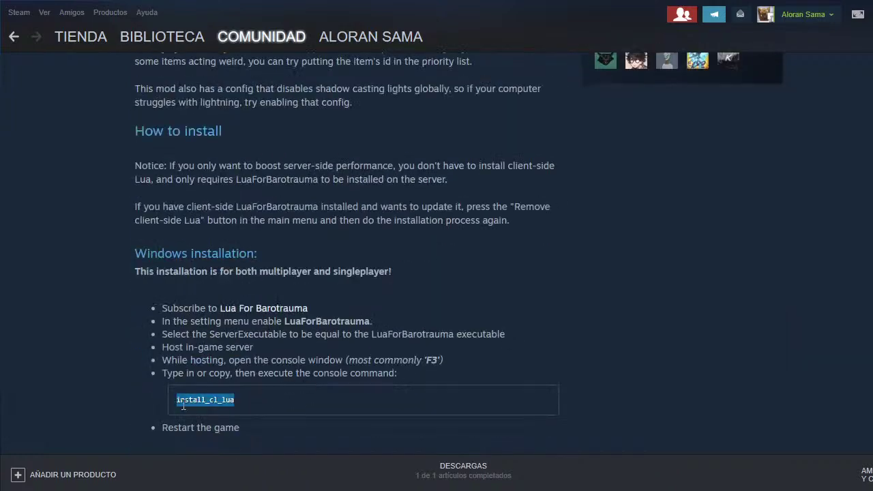
right_click(218, 402)
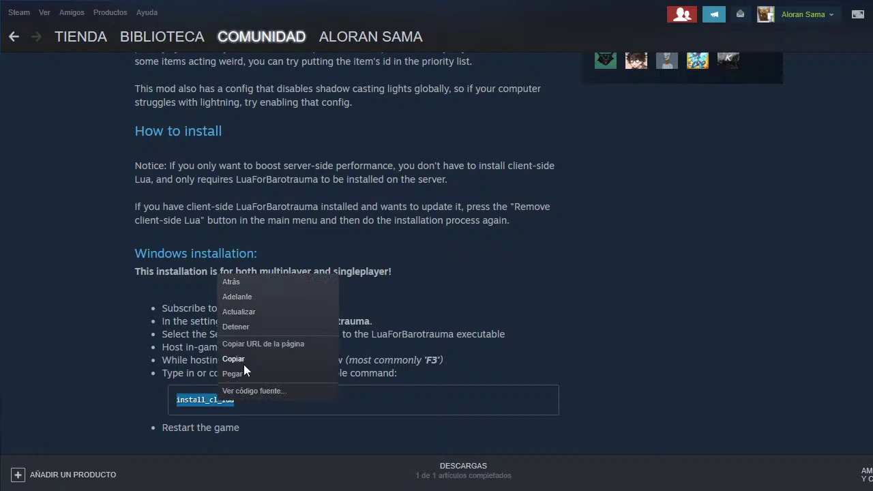
left_click(234, 359)
key("alt+Tab")
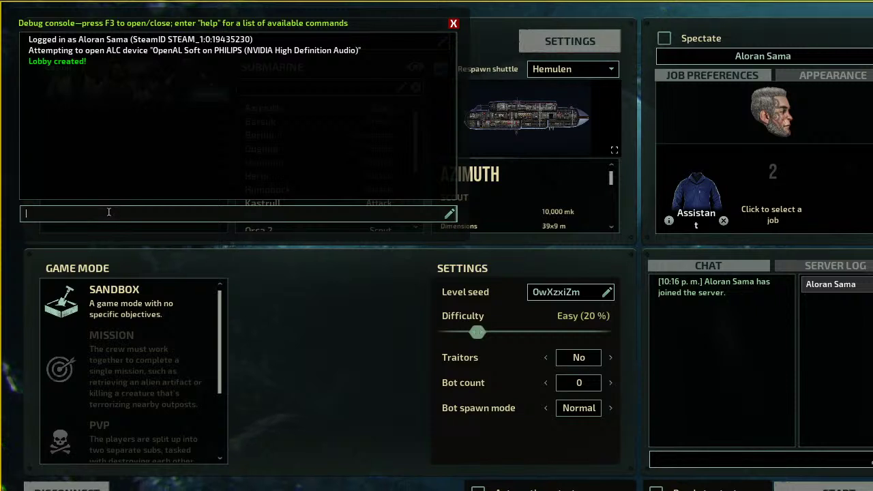
Step: Run the copied install_cl_lua command in the debug console, close the console and dismiss the installation message
left_click(109, 212)
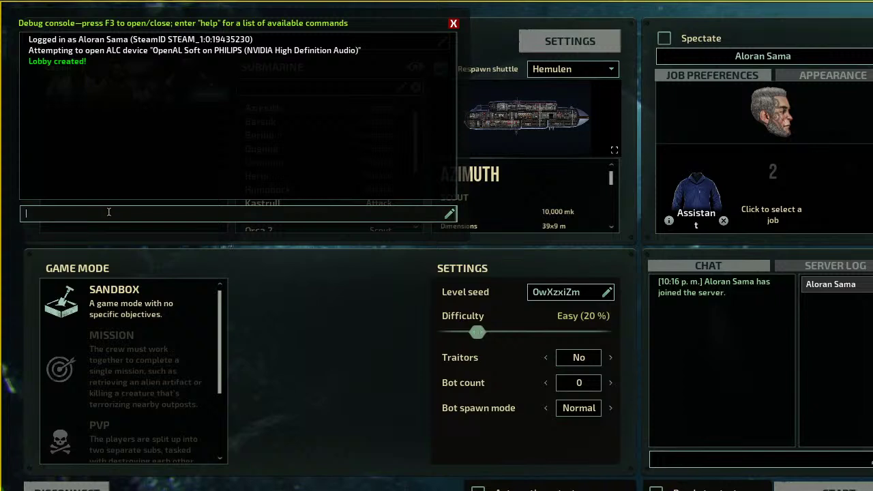
key("ctrl+v")
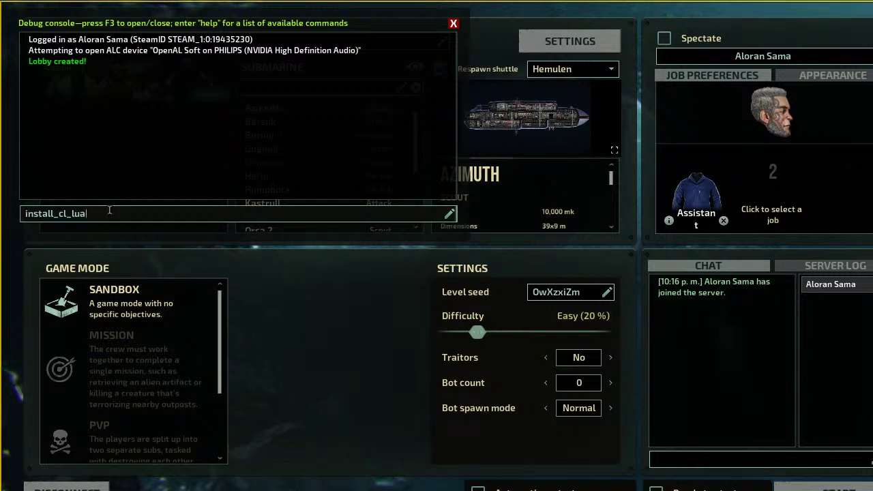
key("Return")
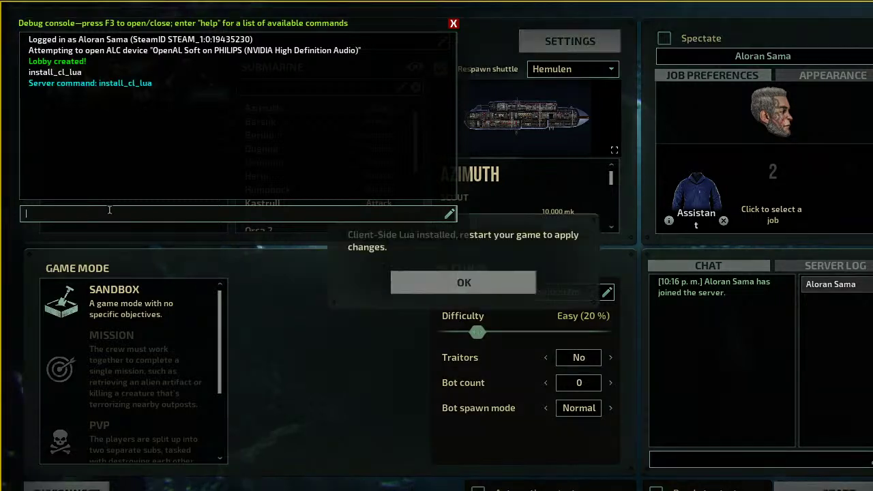
key("F3")
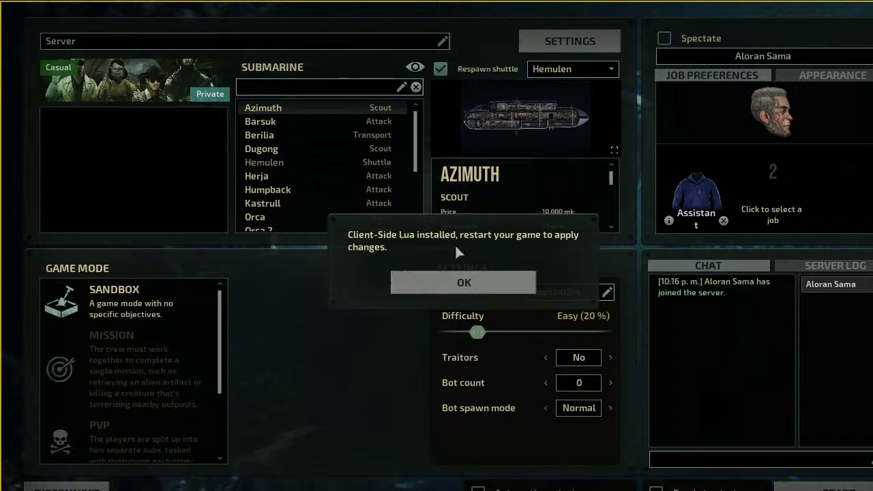
left_click(478, 289)
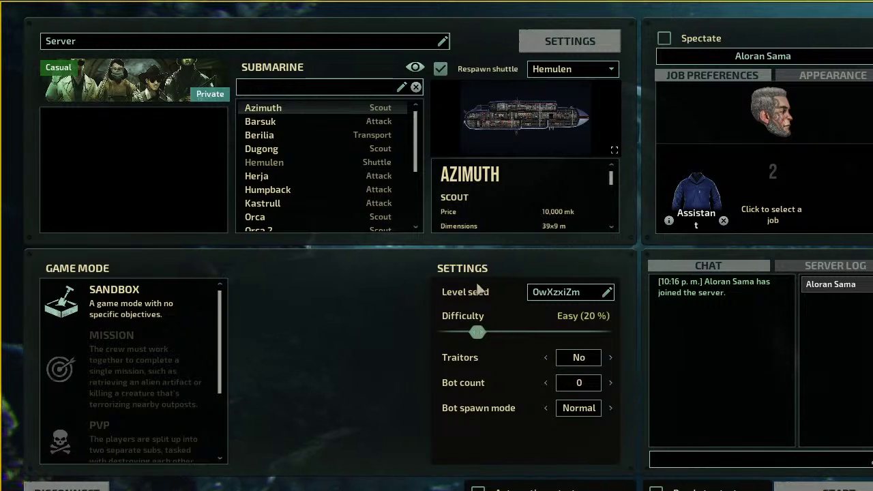
Step: Try to run install_cl_lua again from the debug console's command history, then close the console
key("F3")
key("Up")
key("Return")
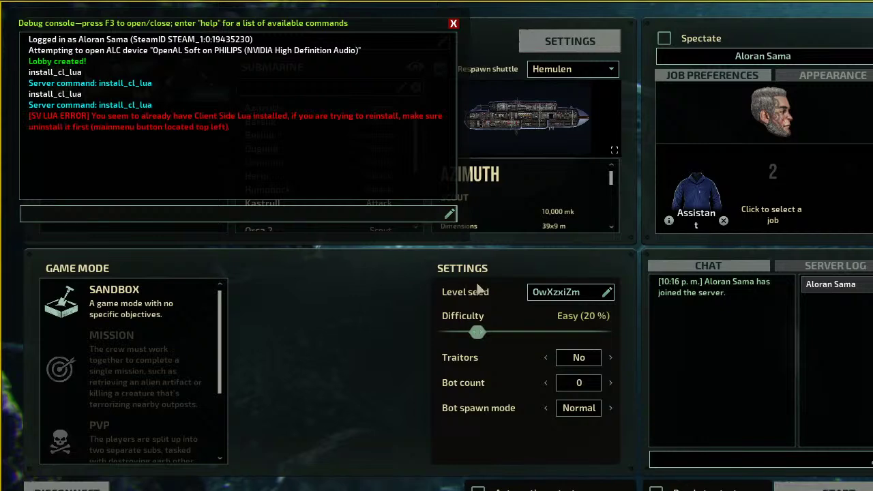
key("F3")
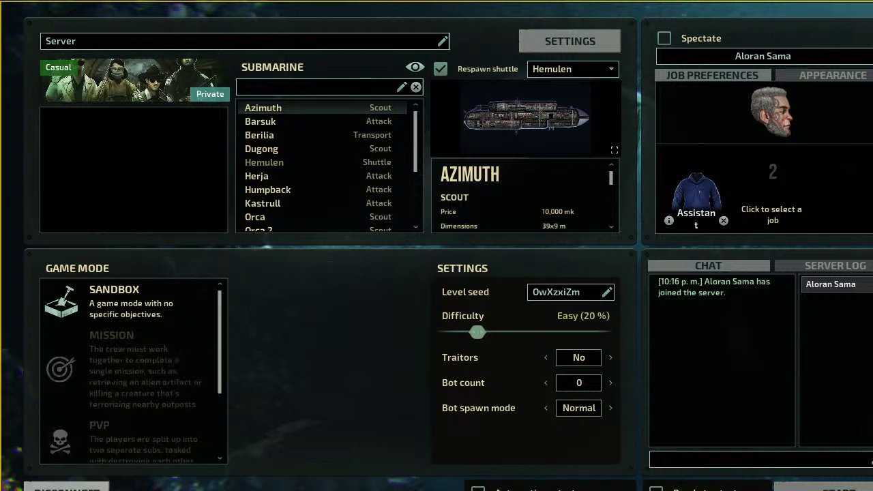
Step: Leave the hosted server for the main menu and quit Barotrauma
key("Escape")
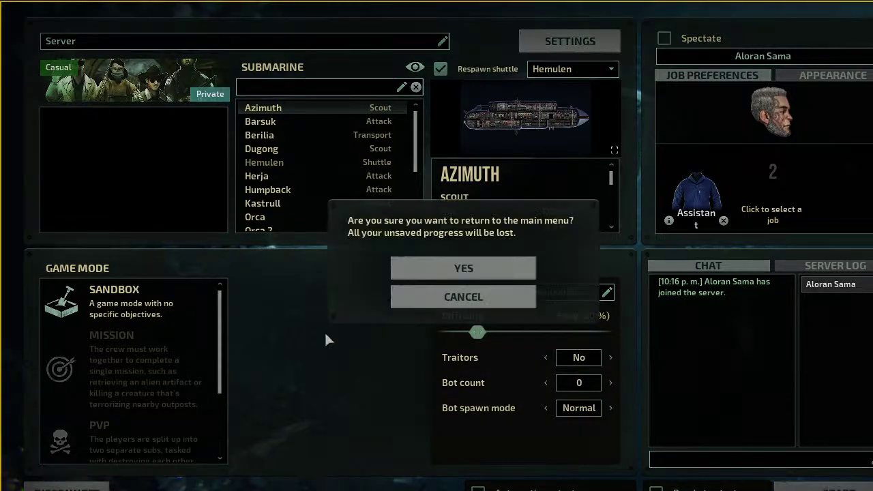
left_click(450, 301)
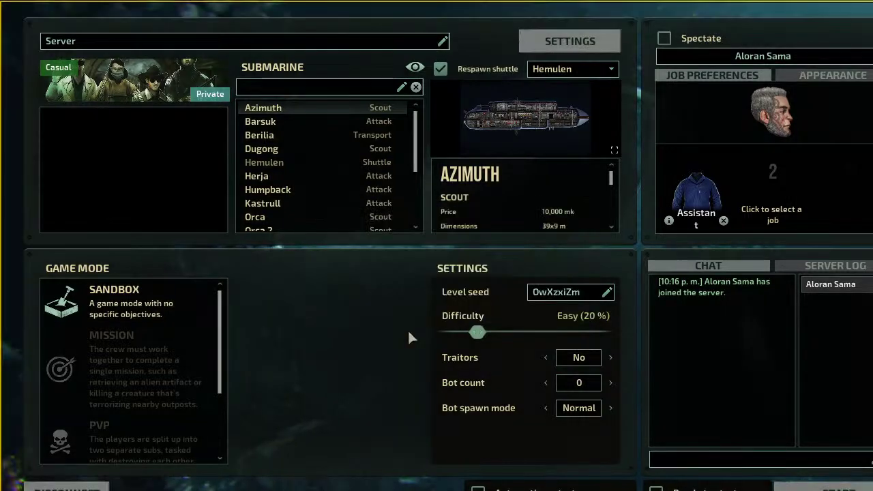
key("Escape")
left_click(449, 270)
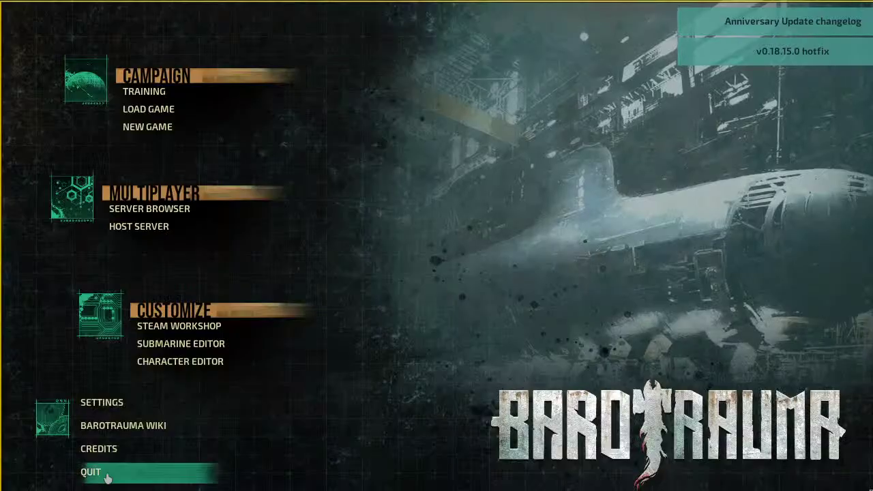
left_click(92, 473)
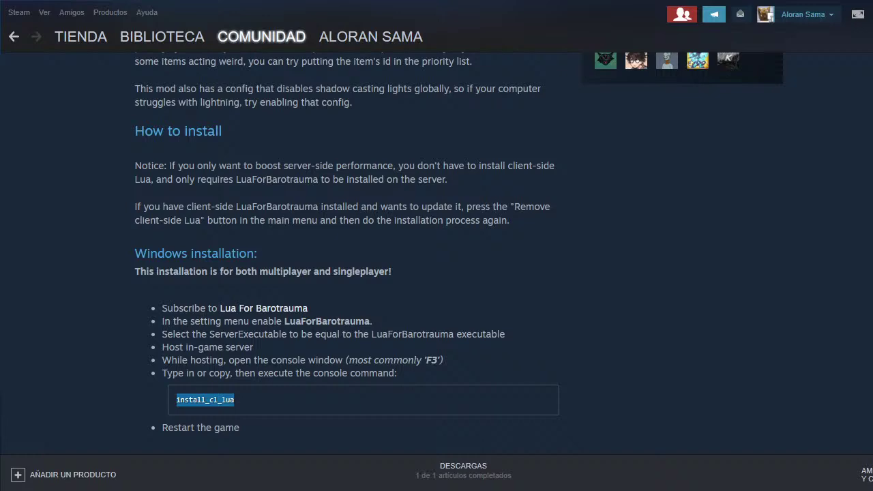
Step: Go back to the top of the Performance Fix Workshop page in Steam
scroll(436, 253, "up", 15)
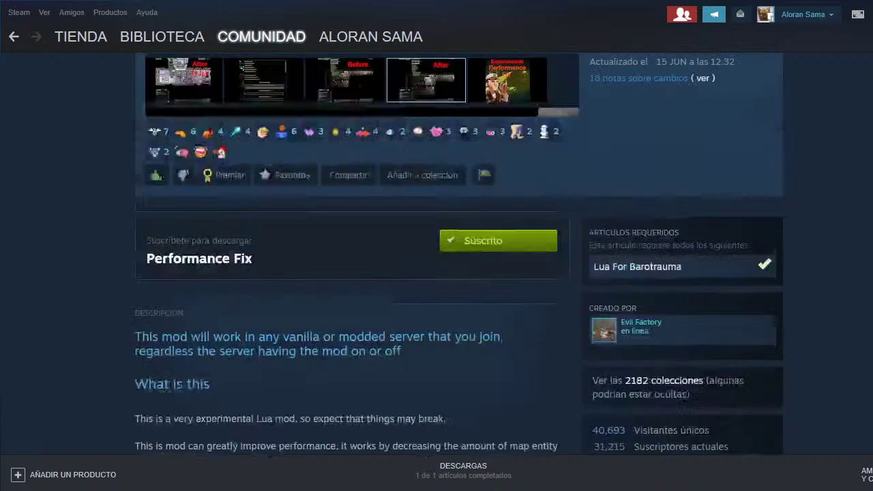
scroll(437, 252, "up", 4)
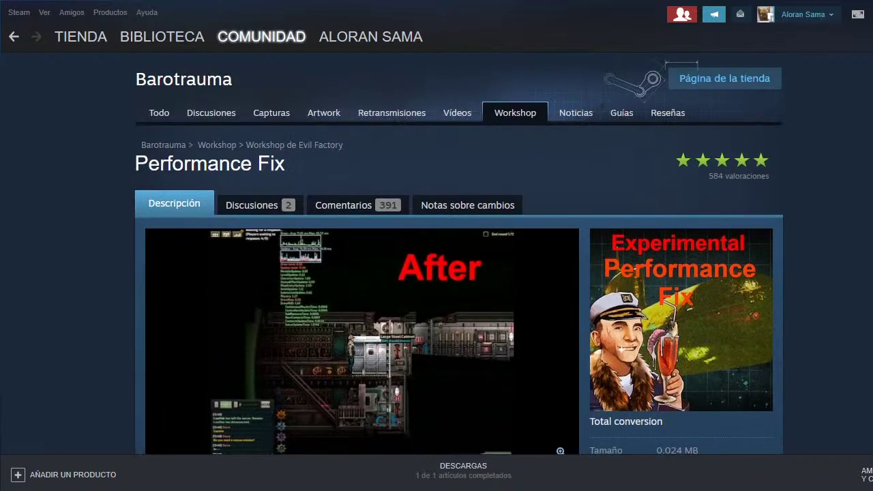
Step: Search the Barotrauma Workshop for "LUA" and open the Lua For Barotrauma mod page
left_click(14, 36)
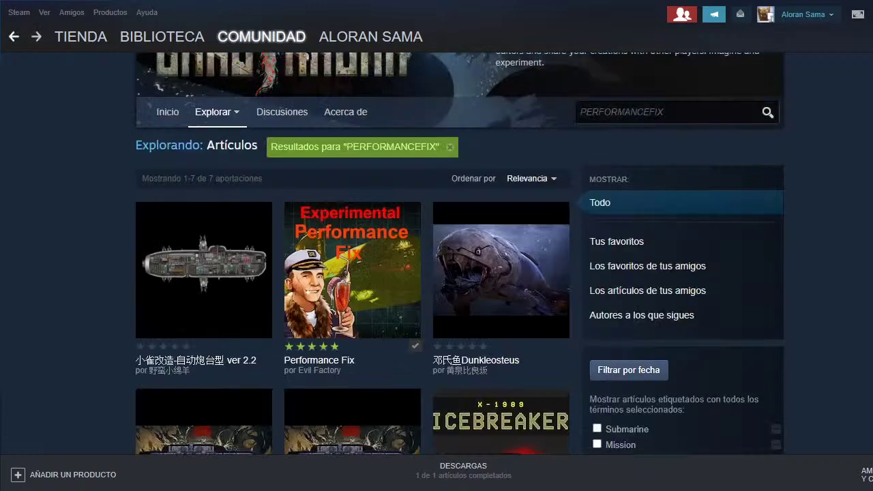
left_click(622, 112)
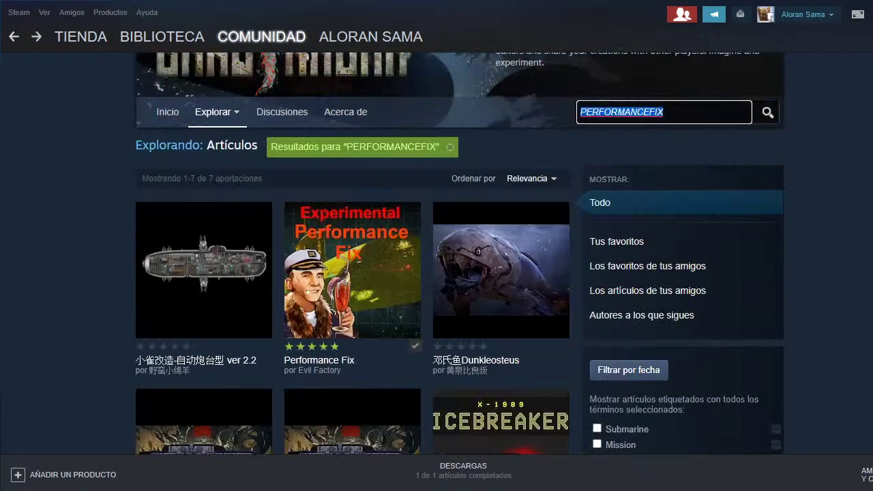
type("LUA")
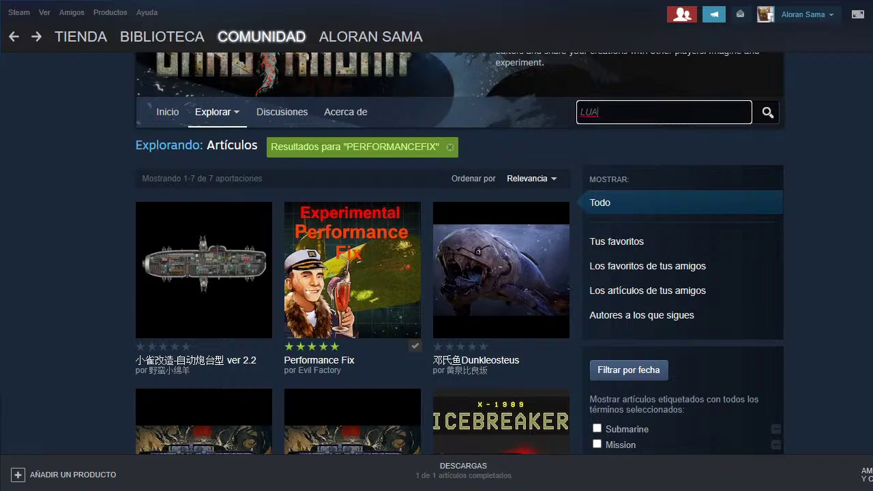
key("Return")
scroll(205, 273, "down", 2)
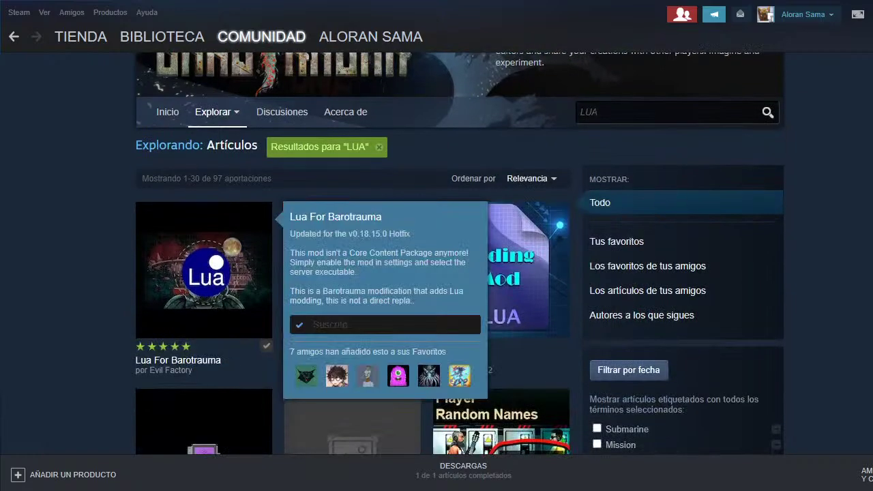
left_click(204, 273)
Step: Review the Lua For Barotrauma description, including the client-side Lua installation steps, the common troubleshooting advice and the reference links
scroll(342, 273, "down", 15)
scroll(341, 252, "up", 15)
scroll(341, 252, "down", 8)
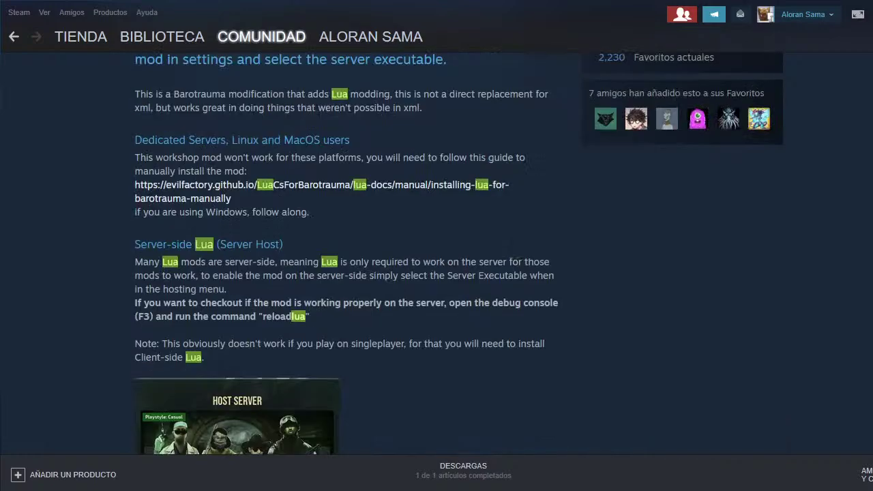
scroll(342, 273, "down", 10)
scroll(342, 273, "up", 3)
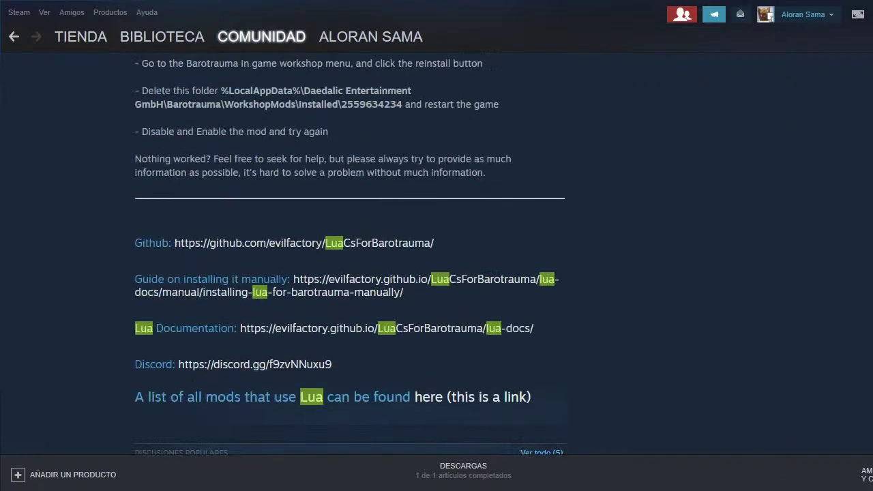
scroll(341, 273, "up", 8)
scroll(341, 273, "down", 6)
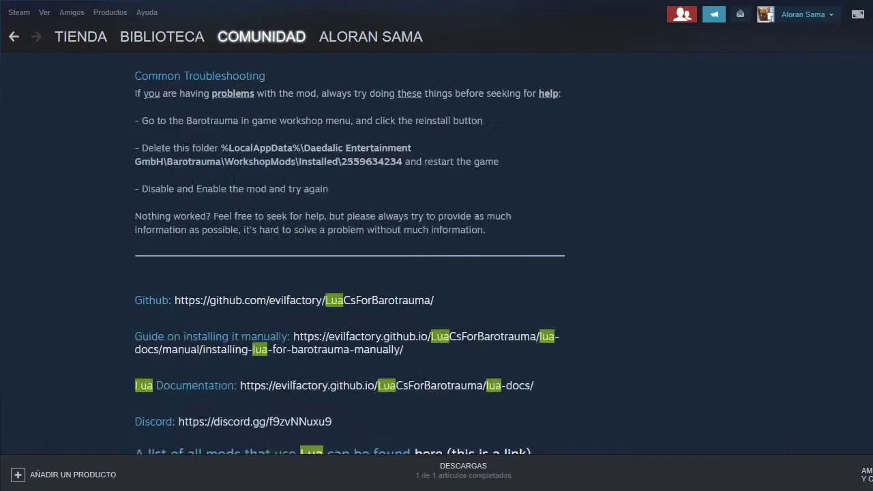
scroll(341, 273, "down", 10)
scroll(341, 273, "up", 12)
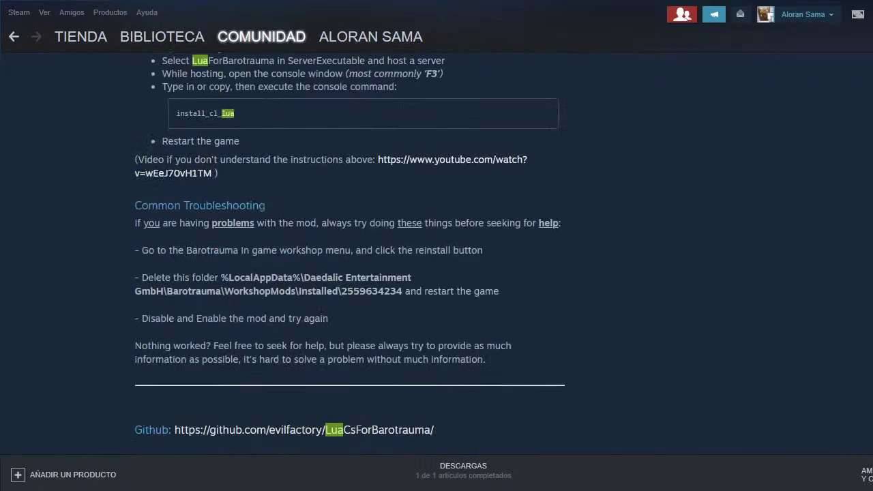
scroll(341, 273, "up", 10)
scroll(349, 273, "up", 3)
scroll(350, 273, "down", 15)
scroll(349, 273, "down", 6)
scroll(349, 273, "down", 4)
scroll(349, 273, "up", 10)
scroll(349, 273, "up", 5)
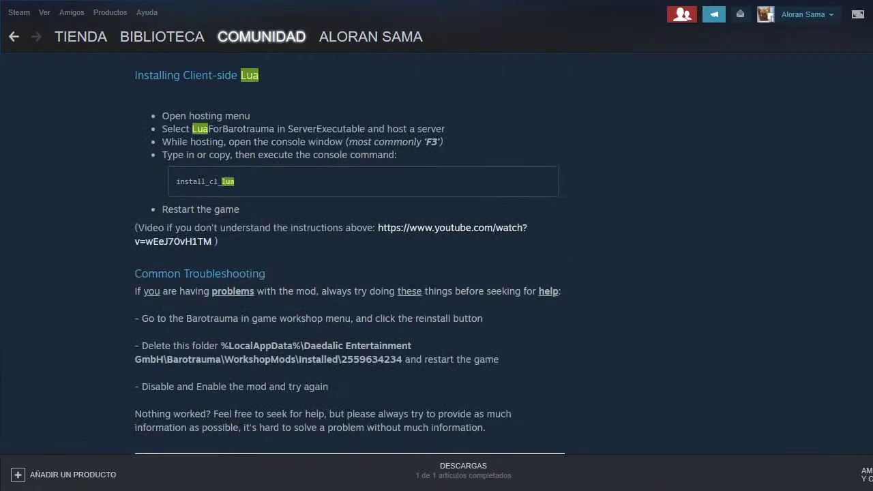
scroll(349, 273, "down", 4)
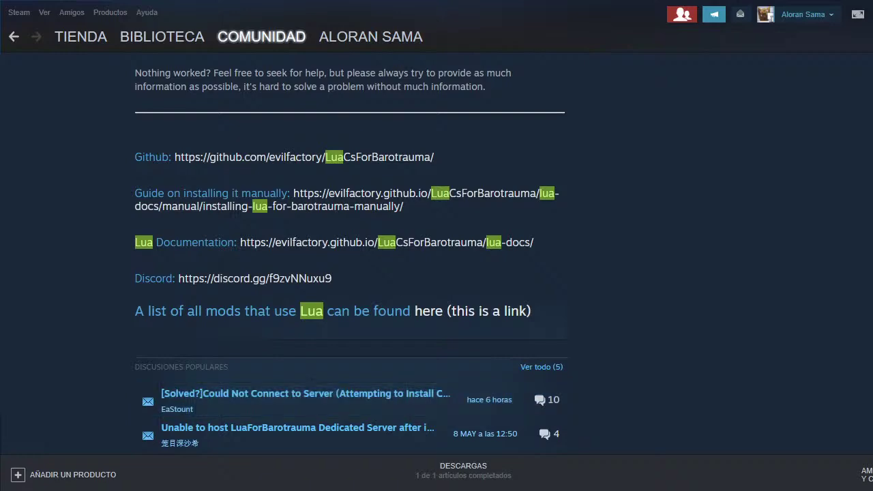
scroll(350, 273, "up", 1)
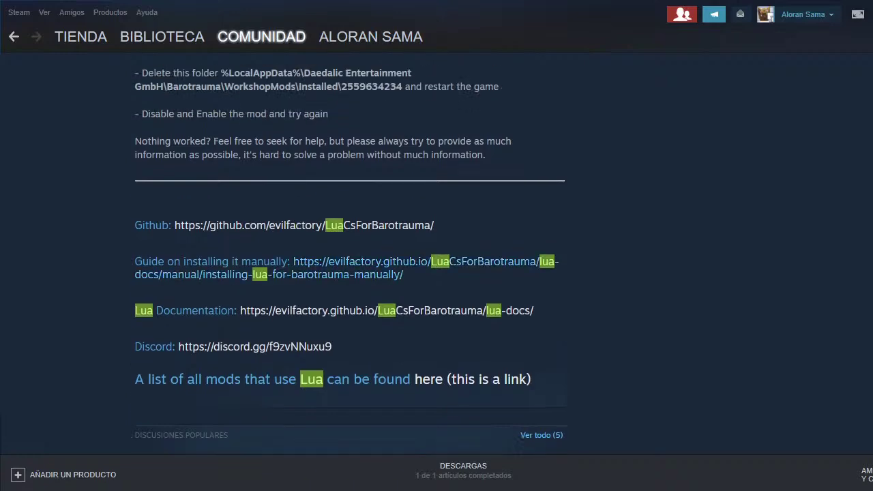
scroll(349, 273, "up", 5)
scroll(349, 273, "up", 8)
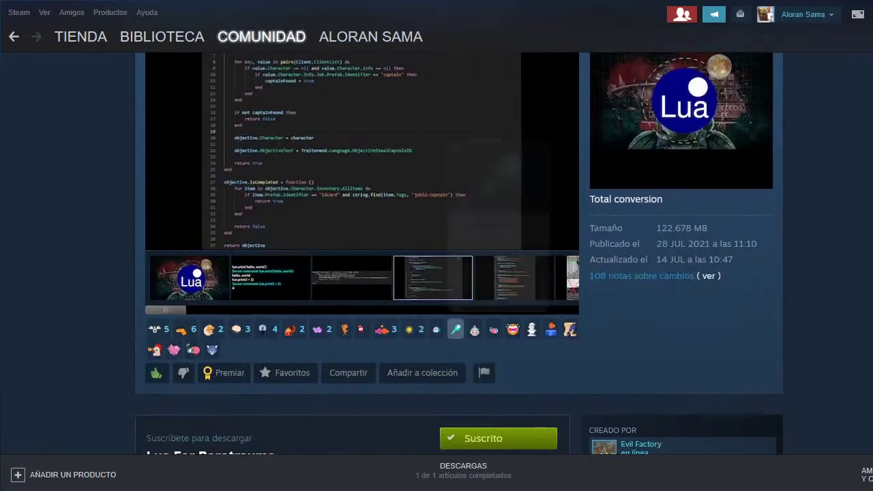
scroll(349, 273, "up", 2)
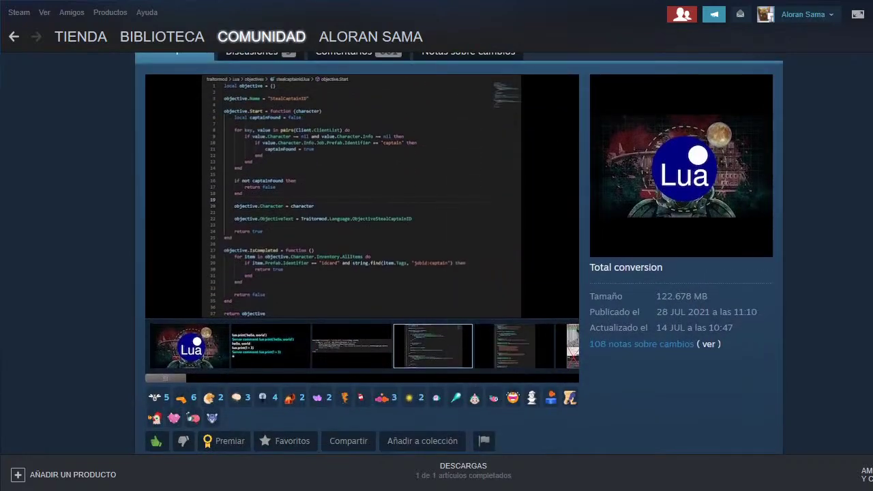
scroll(349, 273, "up", 2)
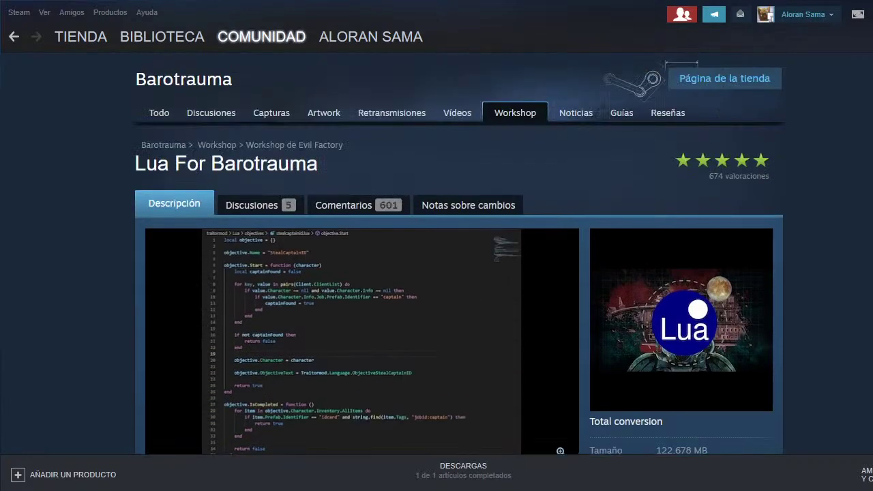
Step: Switch to the Escritorio folder in File Explorer, launch Barotrauma from its shortcut and continue to the main menu
mouse_move(369, 488)
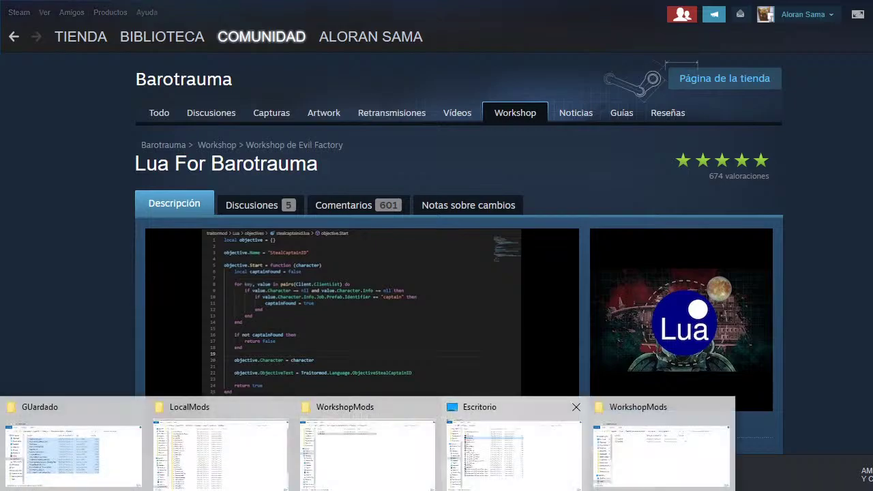
left_click(513, 452)
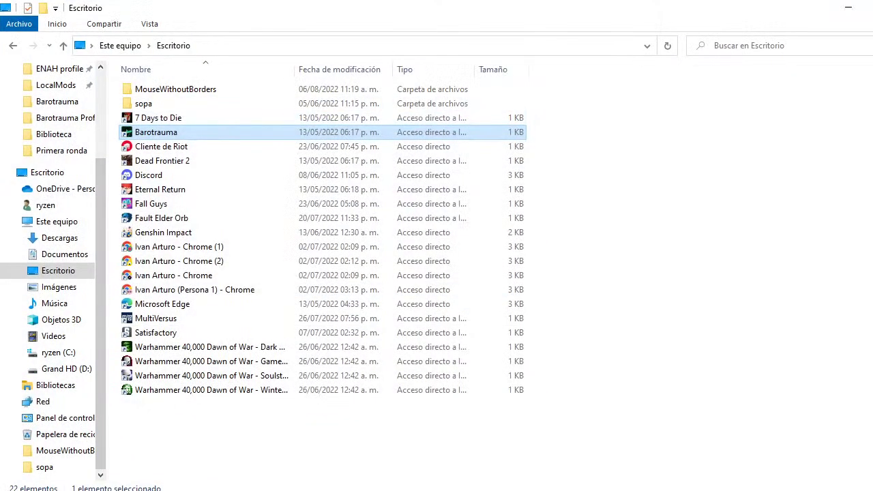
key("Return")
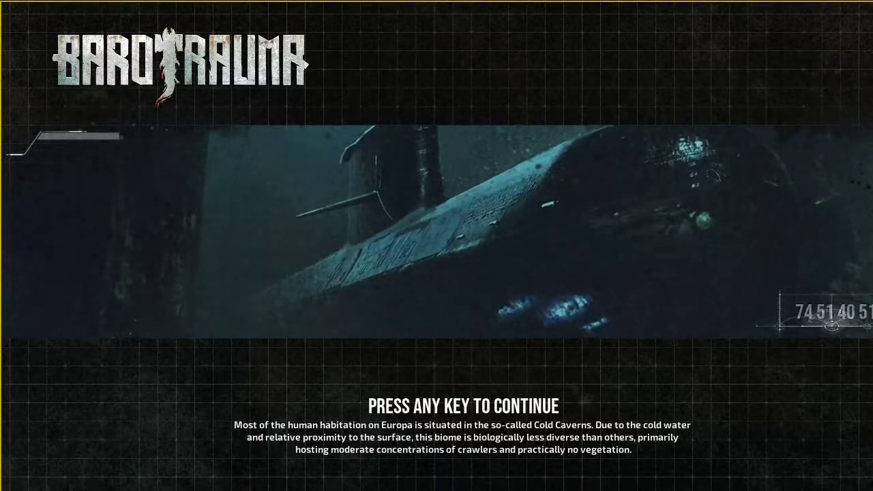
left_click(272, 436)
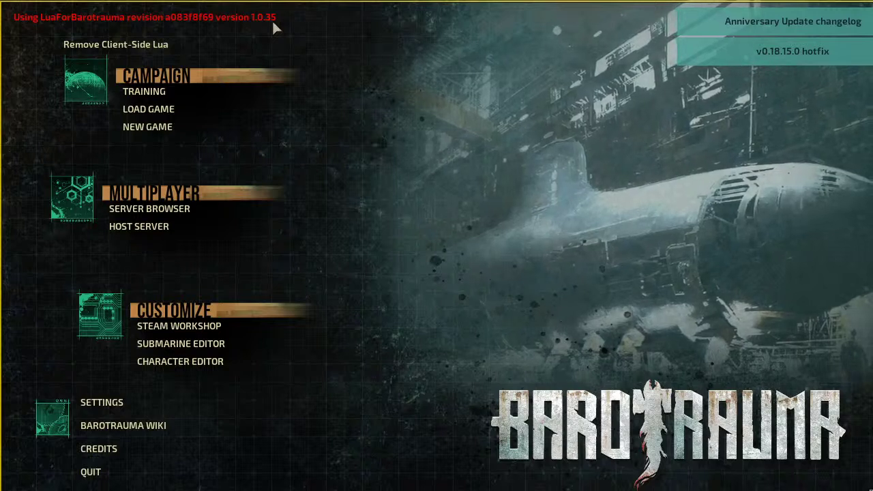
Step: Check the enabled mods in Barotrauma's Workshop settings and look at the server hosting options
left_click(247, 325)
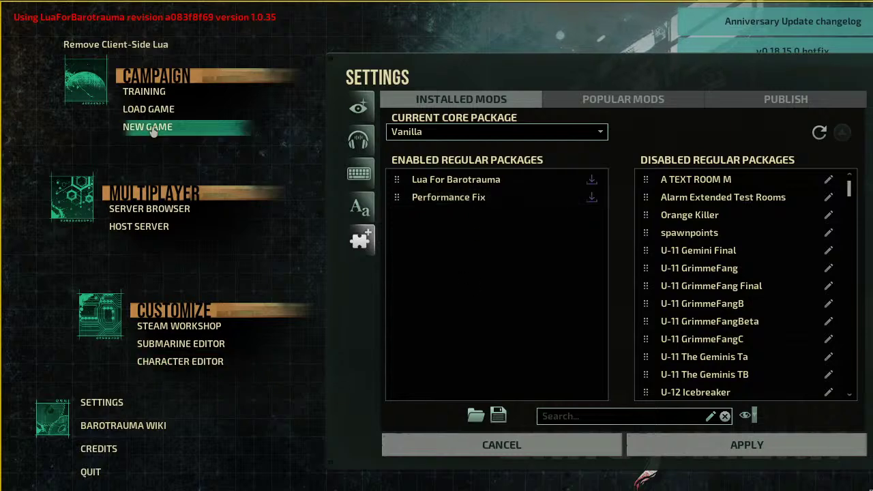
left_click(152, 232)
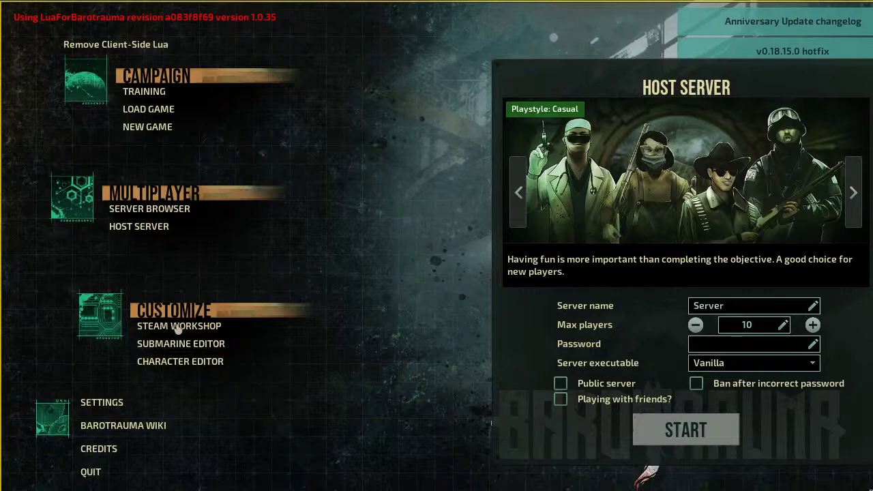
Step: Disable the Lua For Barotrauma and Performance Fix mods, apply the change and quit Barotrauma
left_click(259, 329)
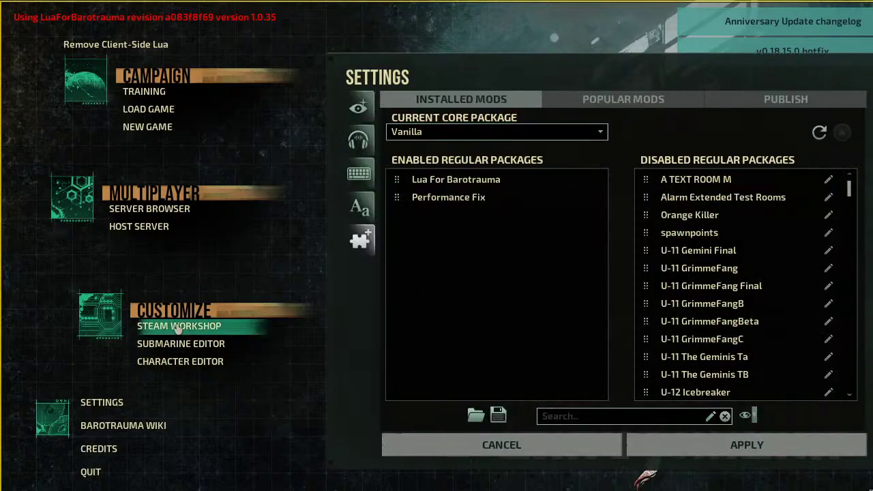
double_click(468, 180)
double_click(467, 179)
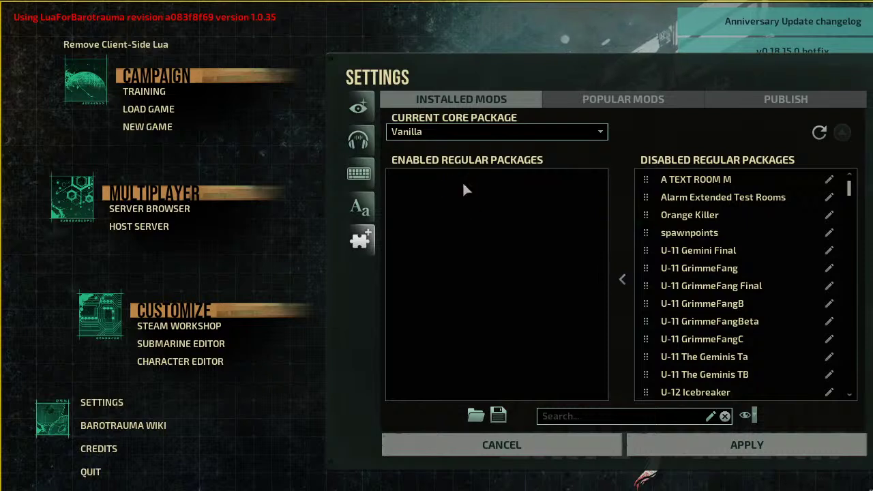
left_click(690, 450)
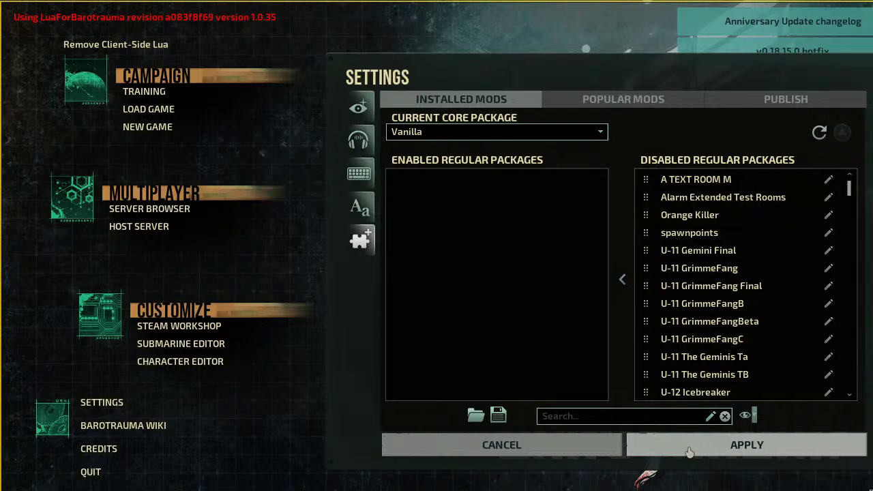
left_click(91, 473)
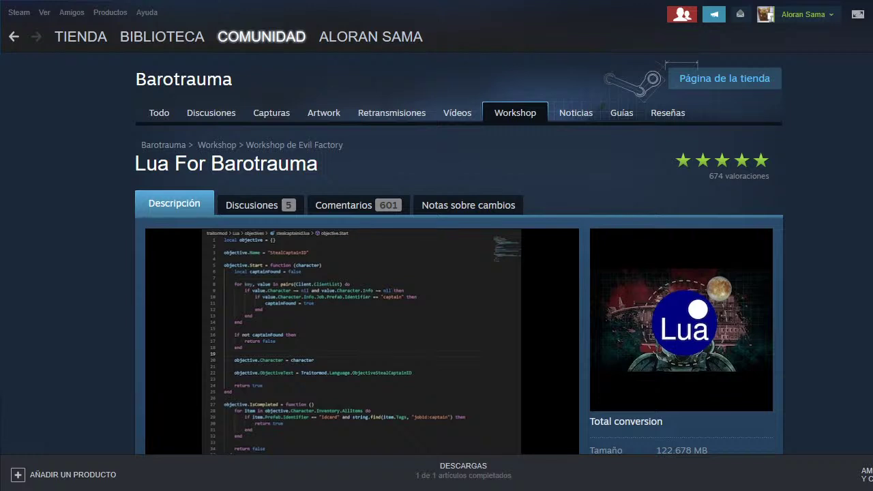
Step: Verify the integrity of Barotrauma's local game files from its properties in the Steam library, then close the properties
left_click(162, 37)
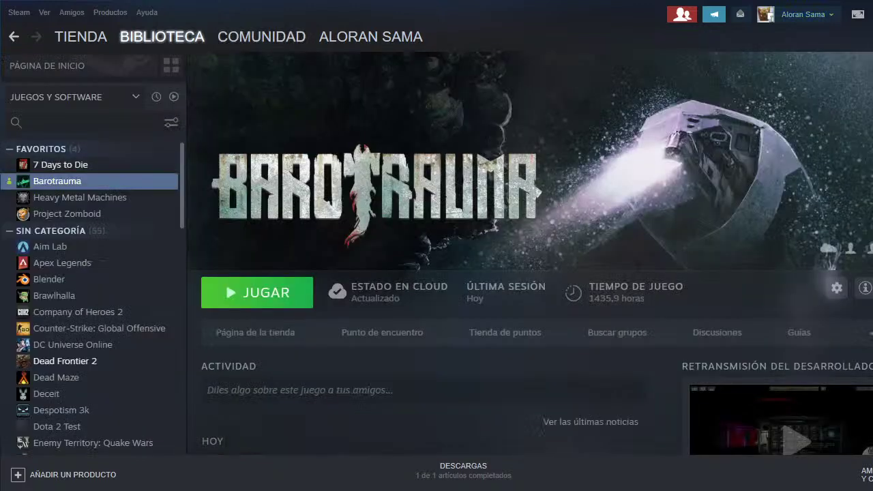
right_click(77, 181)
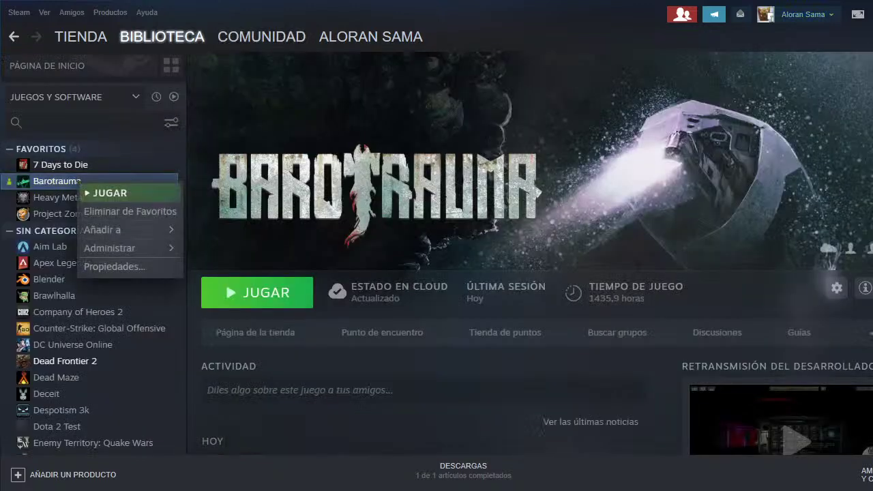
left_click(117, 266)
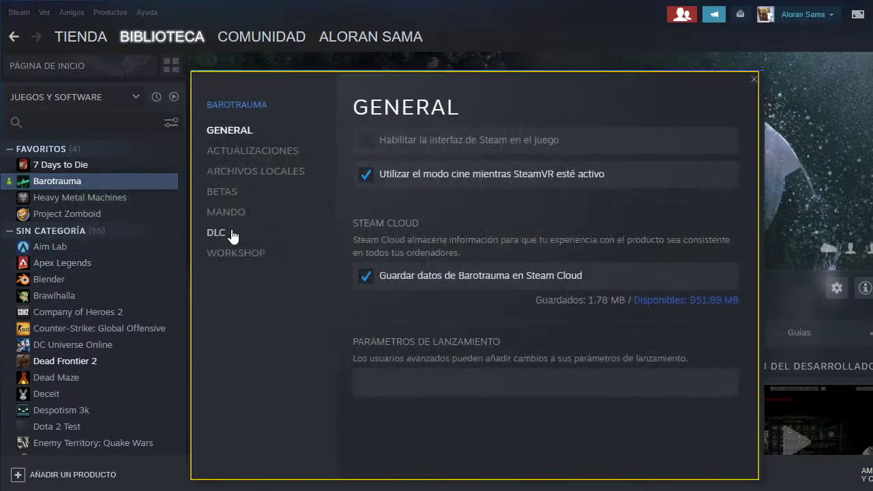
left_click(263, 174)
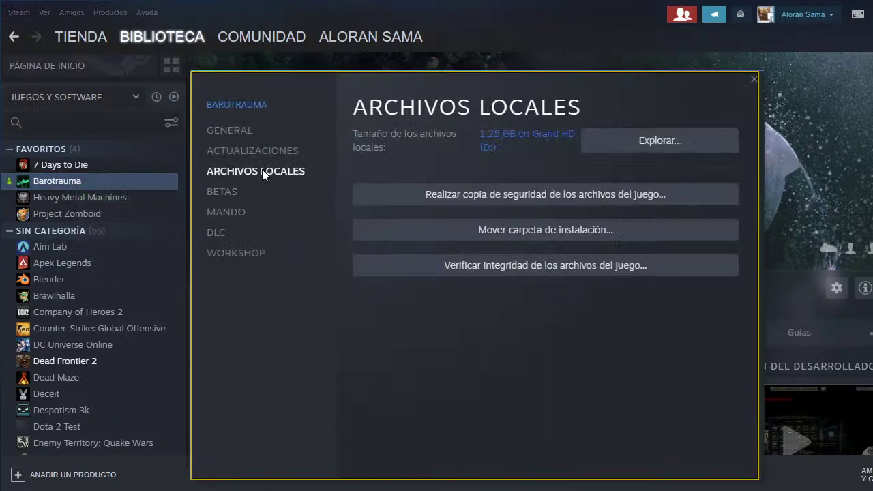
left_click(464, 271)
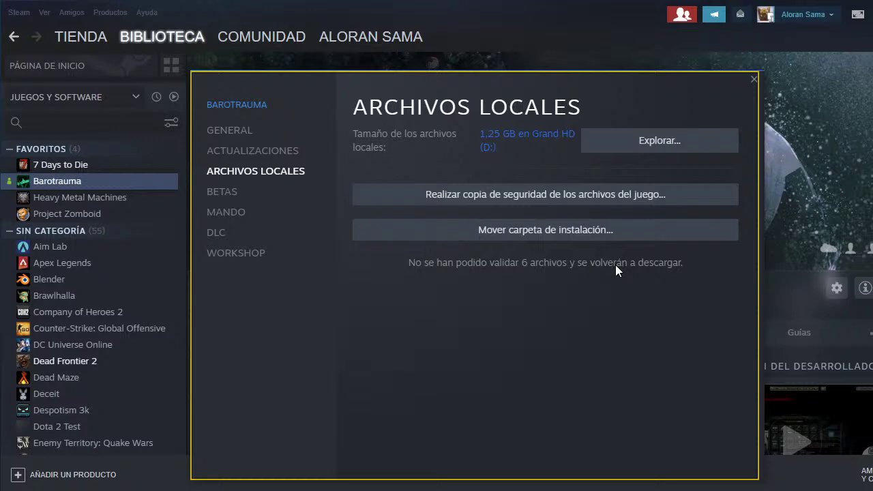
left_click(753, 81)
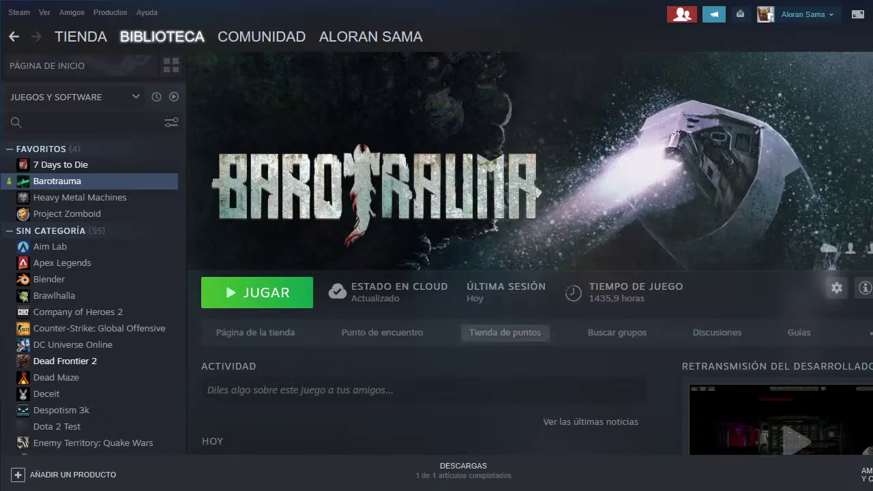
Step: Relaunch Barotrauma from the shortcut in the Escritorio folder and continue past the loading screen to the main menu
mouse_move(369, 490)
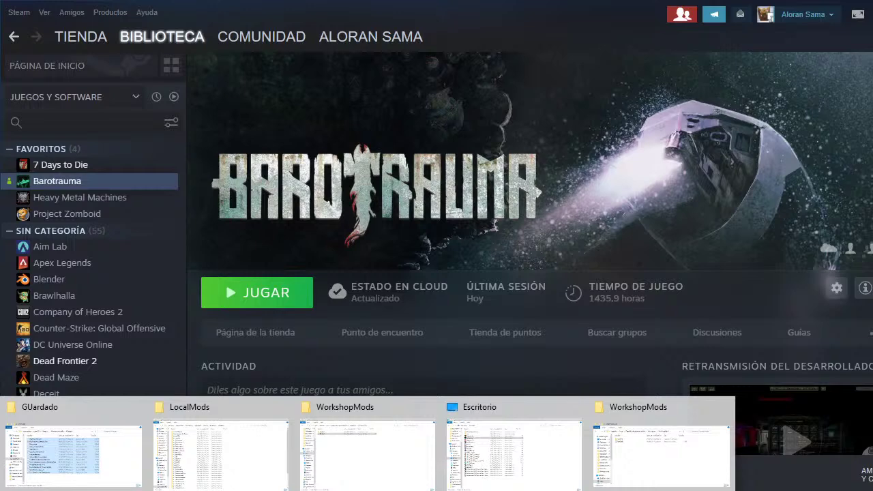
mouse_move(220, 447)
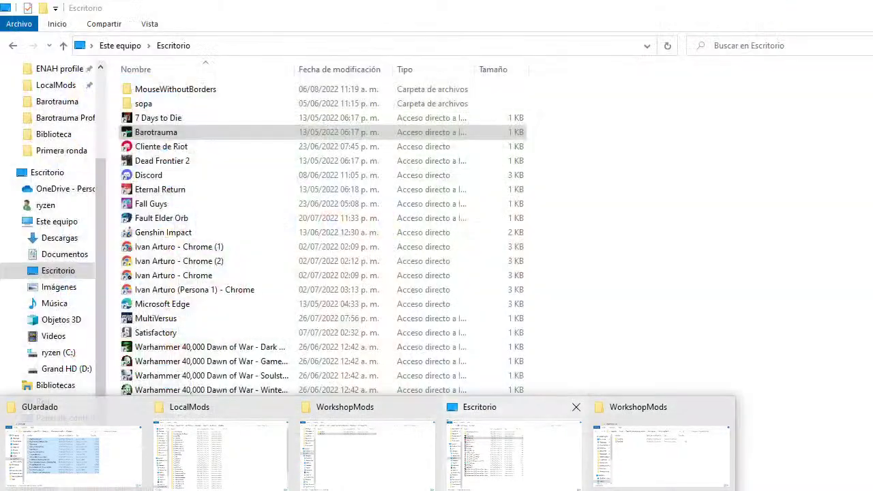
left_click(513, 452)
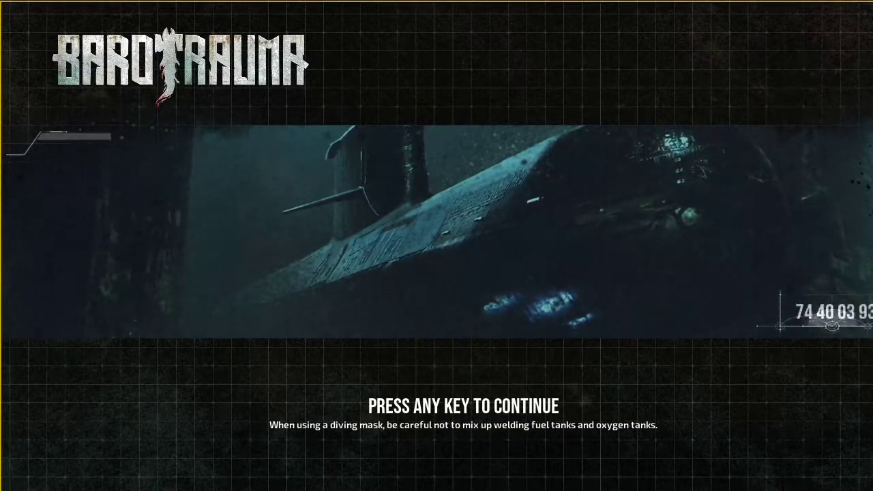
left_click(189, 139)
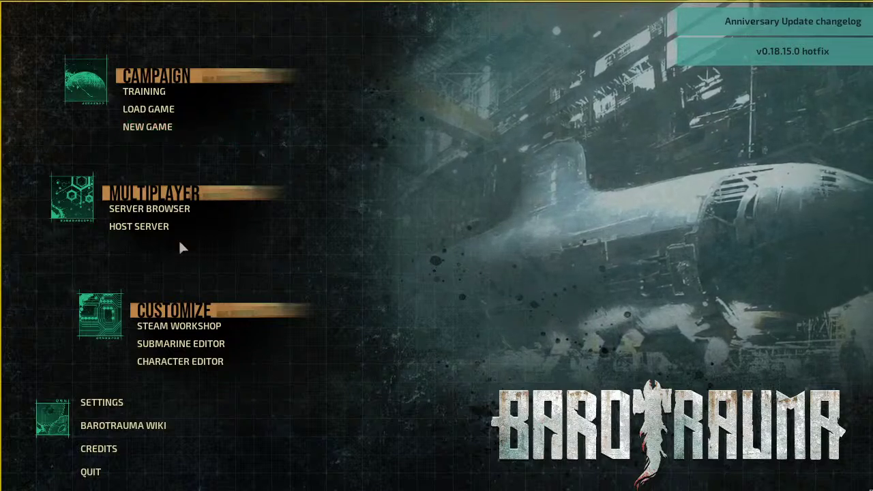
Step: Open Barotrauma's graphics settings and browse the available screen resolutions
left_click(145, 402)
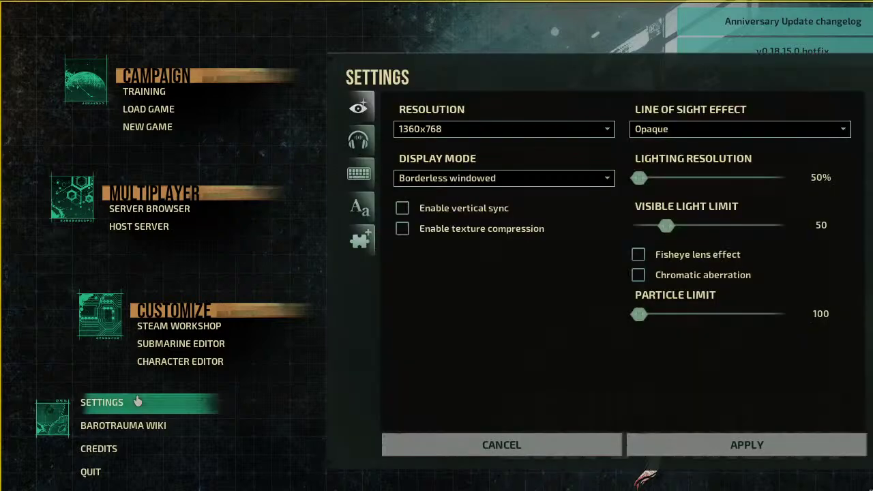
left_click(447, 130)
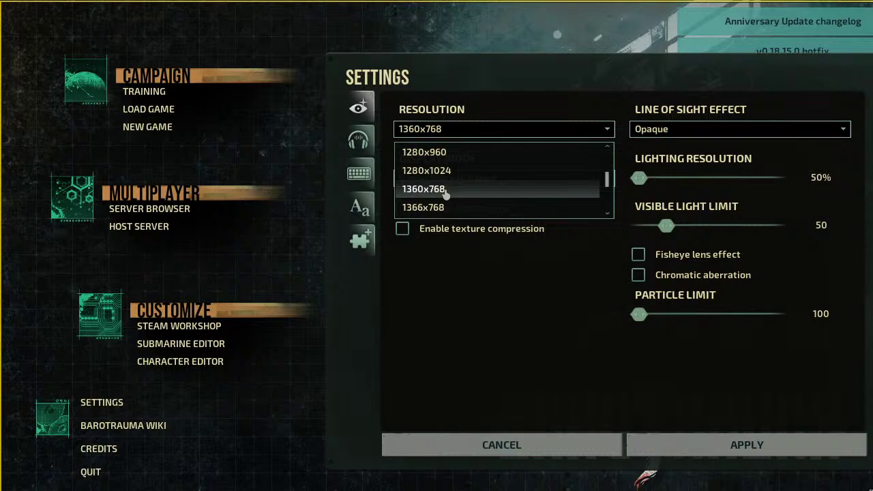
scroll(446, 195, "down", 3)
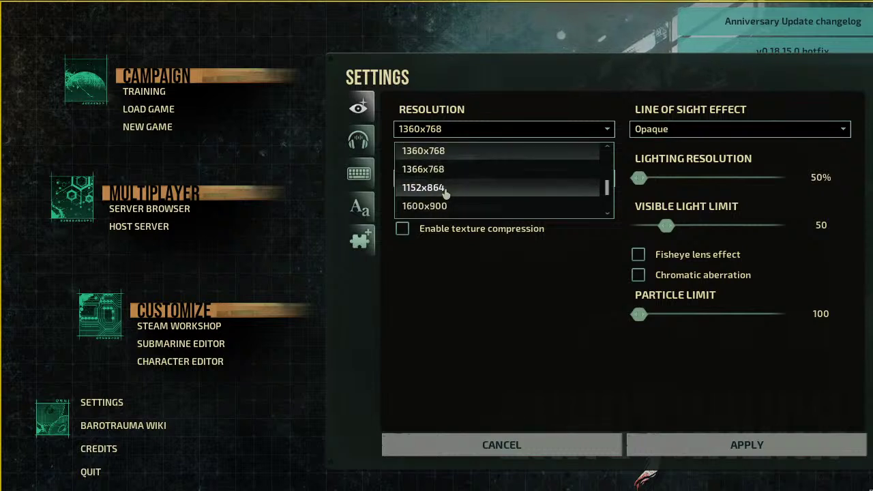